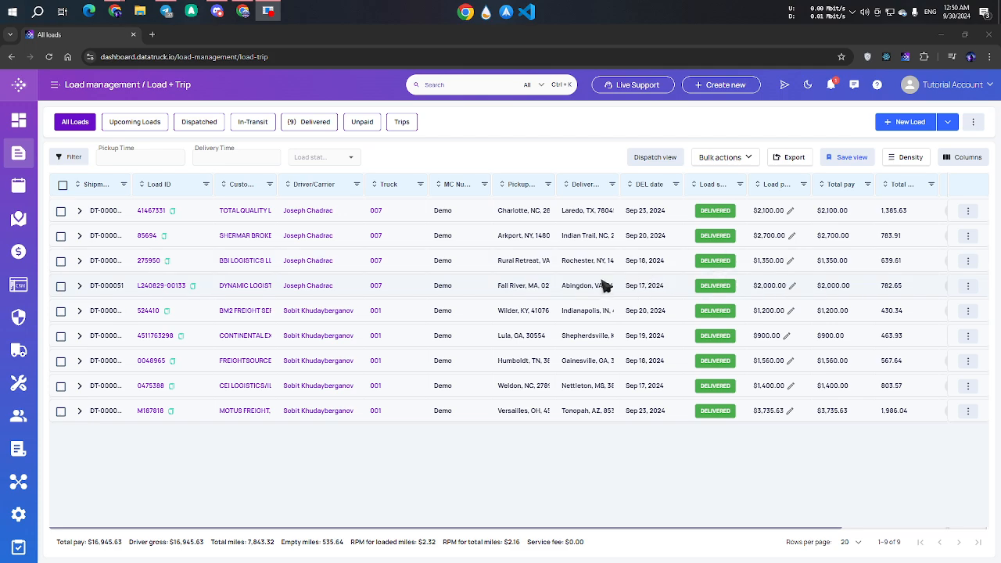
Filter the loads list by the driver assigned to truck 007
click(356, 184)
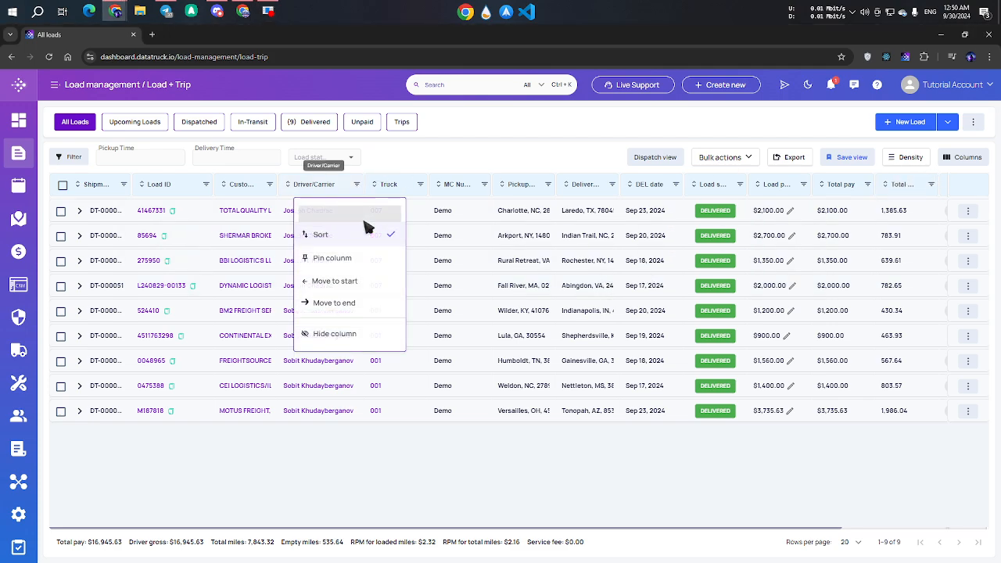
click(363, 219)
click(344, 258)
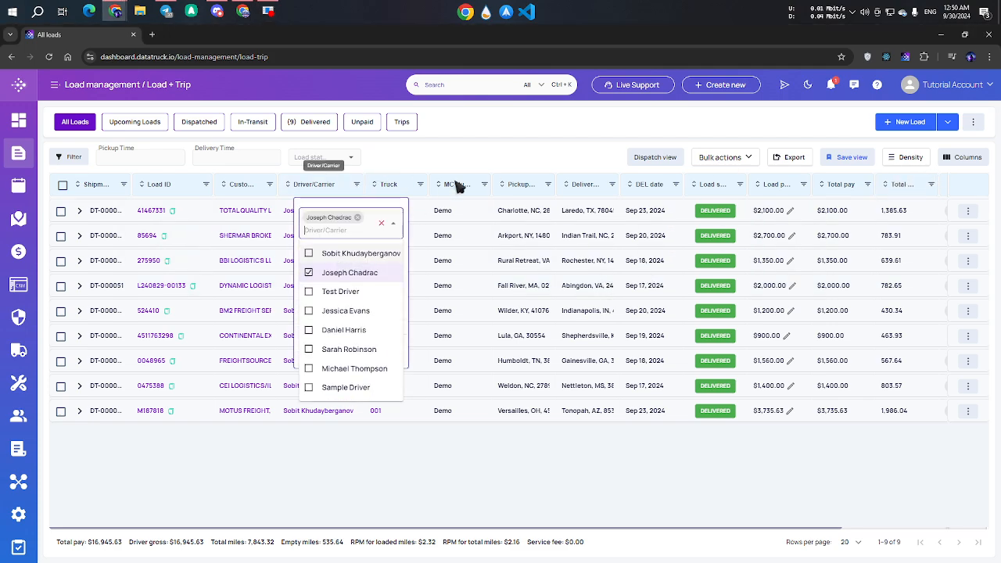
click(206, 253)
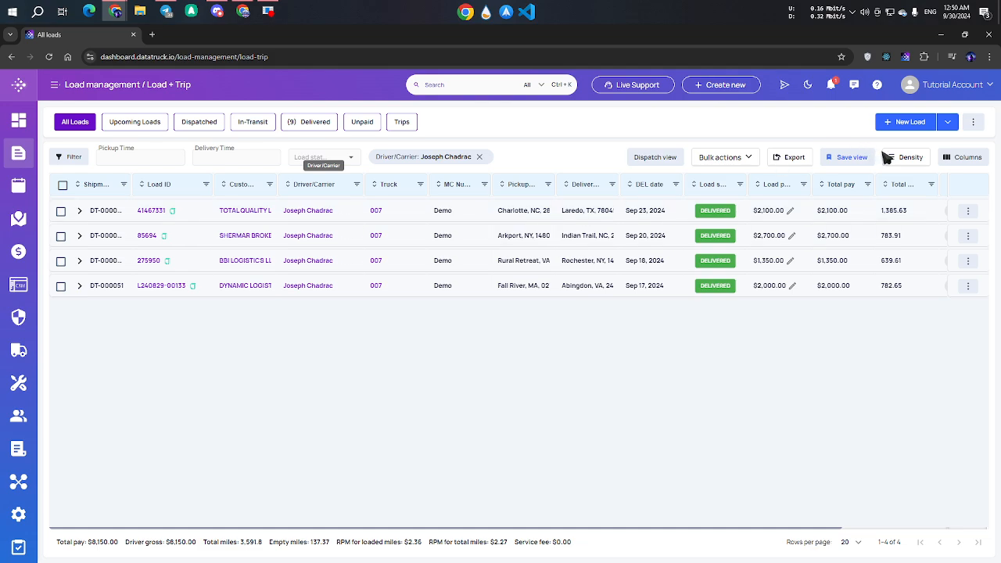
Find and show the Pickup Appointment Time column in the loads table
click(961, 157)
text(o)
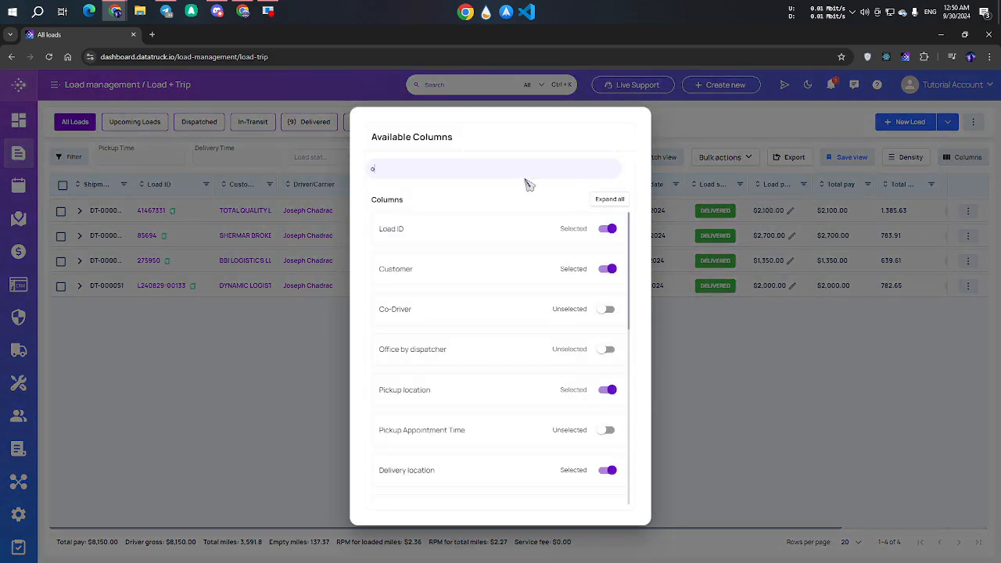
key(BackSpace)
text(pic)
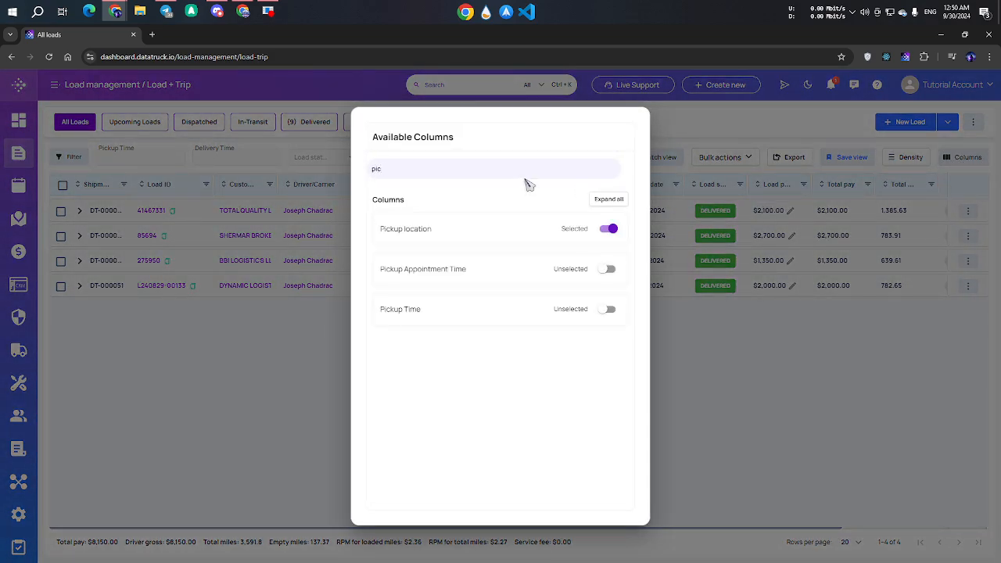
click(608, 269)
key(Escape)
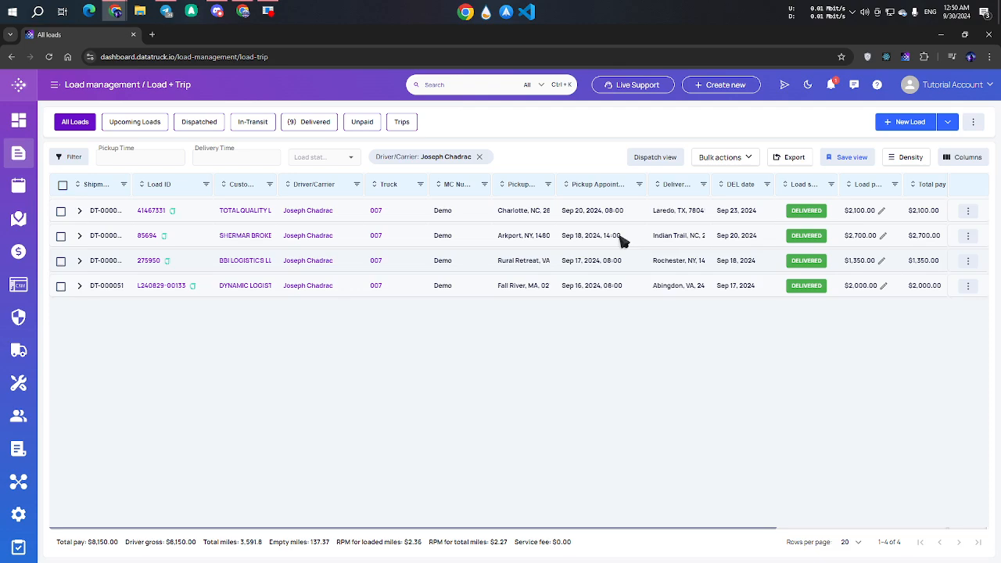
Sort the loads by ascending Pickup Appointment Time and move that column after Delivery location
click(569, 188)
drag(579, 186, 657, 195)
Widen the Pickup location and Delivery location columns so the full addresses fit
drag(555, 187, 569, 189)
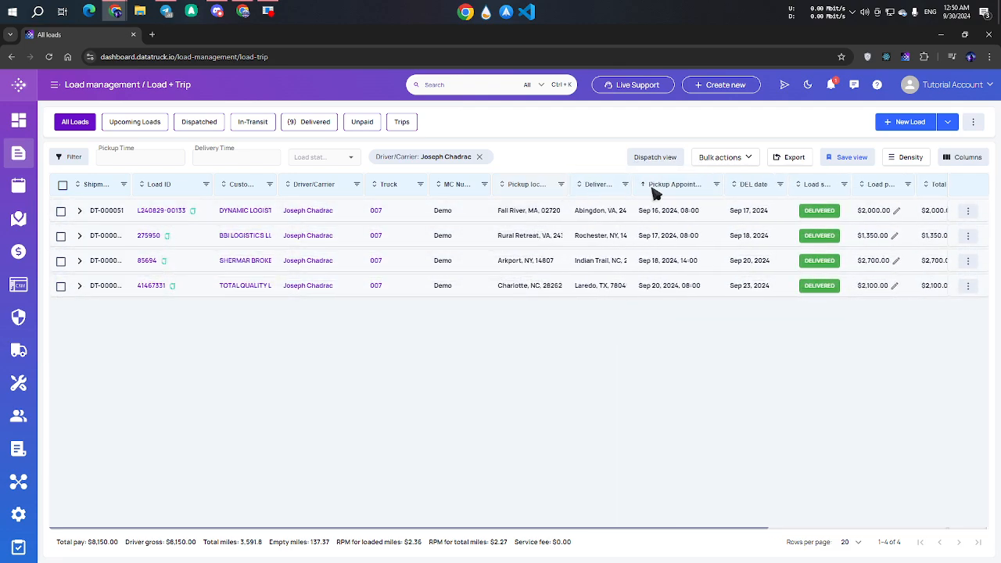
drag(633, 187, 672, 186)
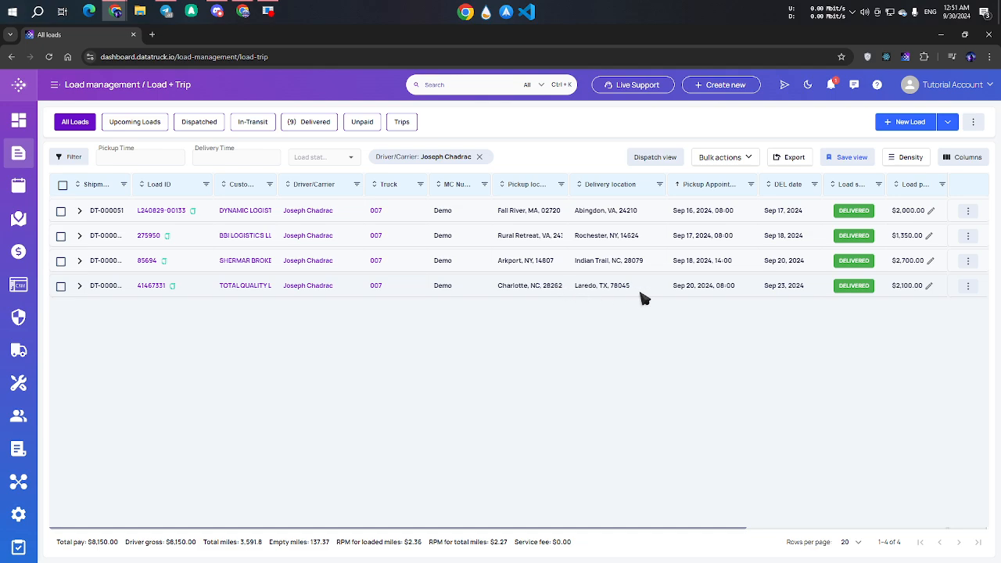
Show the Empty mile column in the loads table and place it after the total miles column
scroll(640, 296, right, 5)
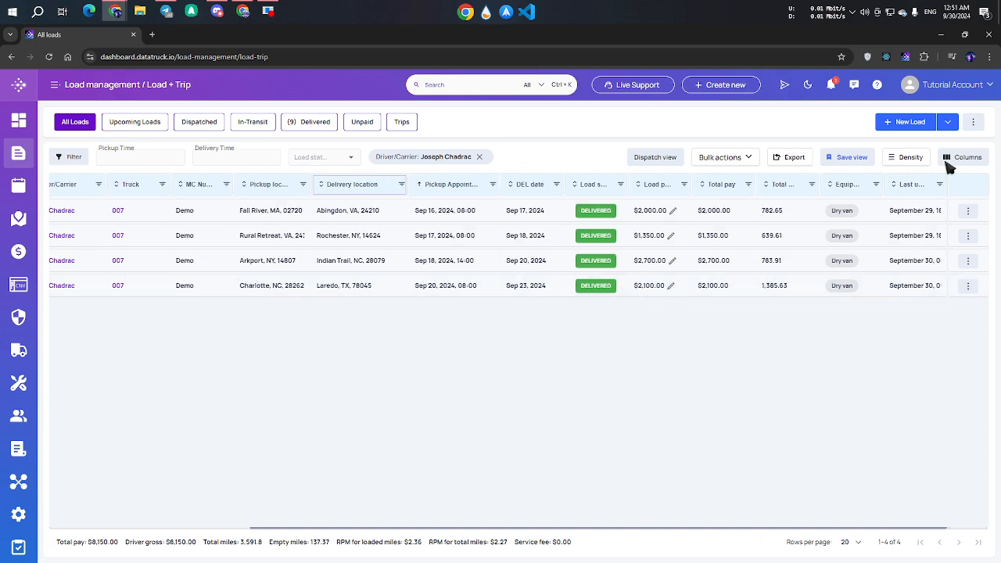
click(952, 161)
click(566, 169)
text(em)
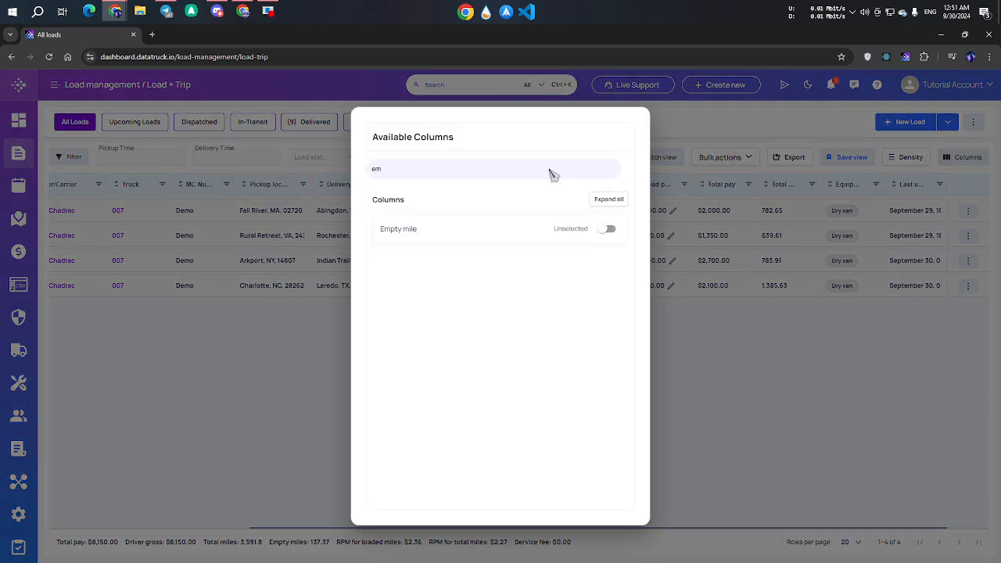
click(609, 228)
click(792, 275)
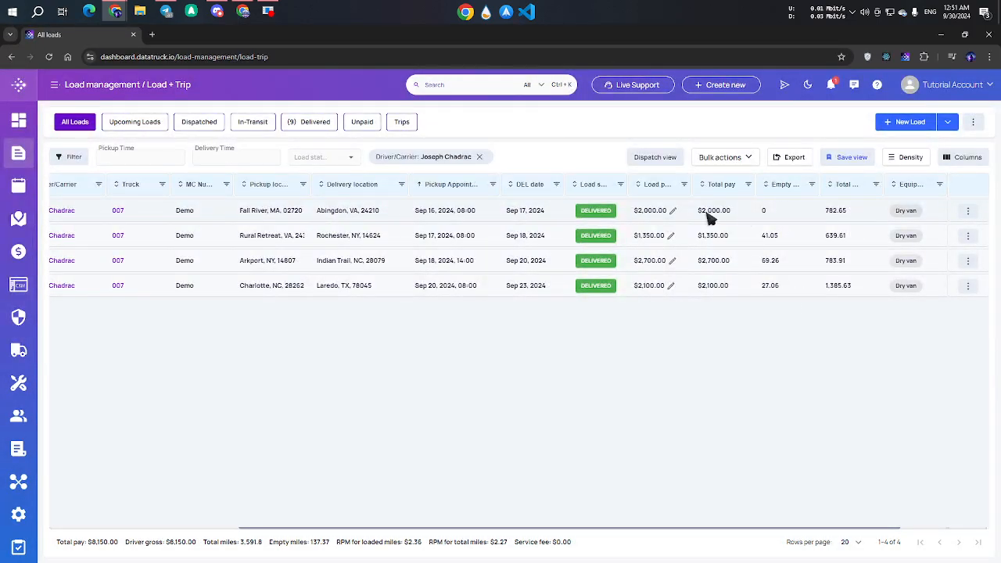
drag(708, 217, 787, 188)
click(825, 316)
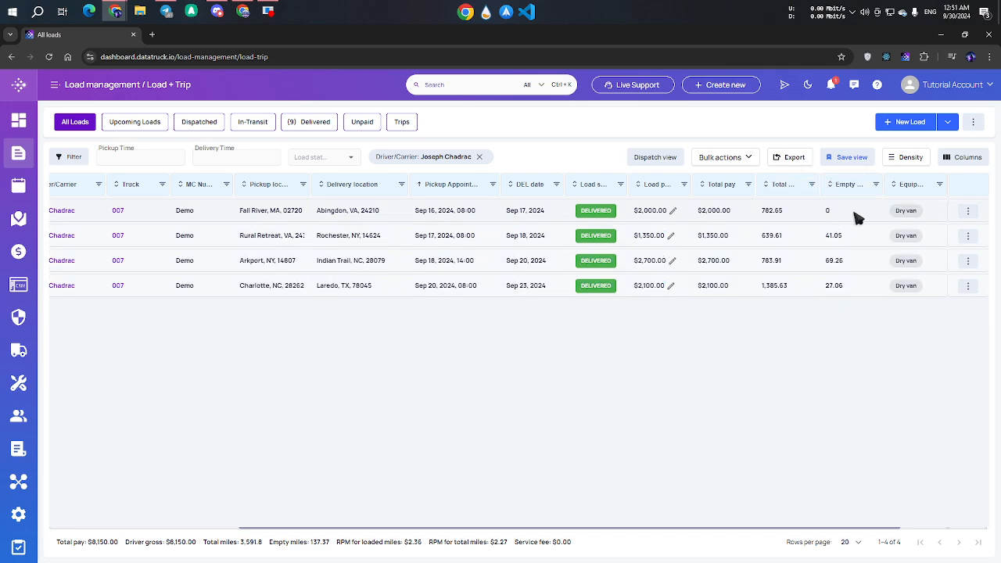
Open the trip of the Fall River to Abingdon load and set its empty miles to 15
drag(858, 219, 806, 216)
scroll(618, 260, left, 4)
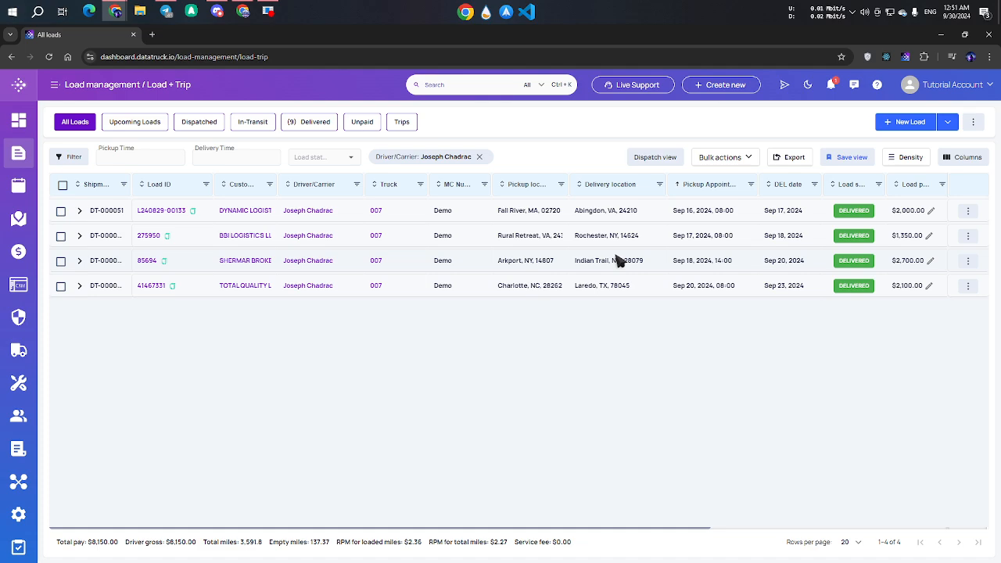
scroll(681, 304, right, 4)
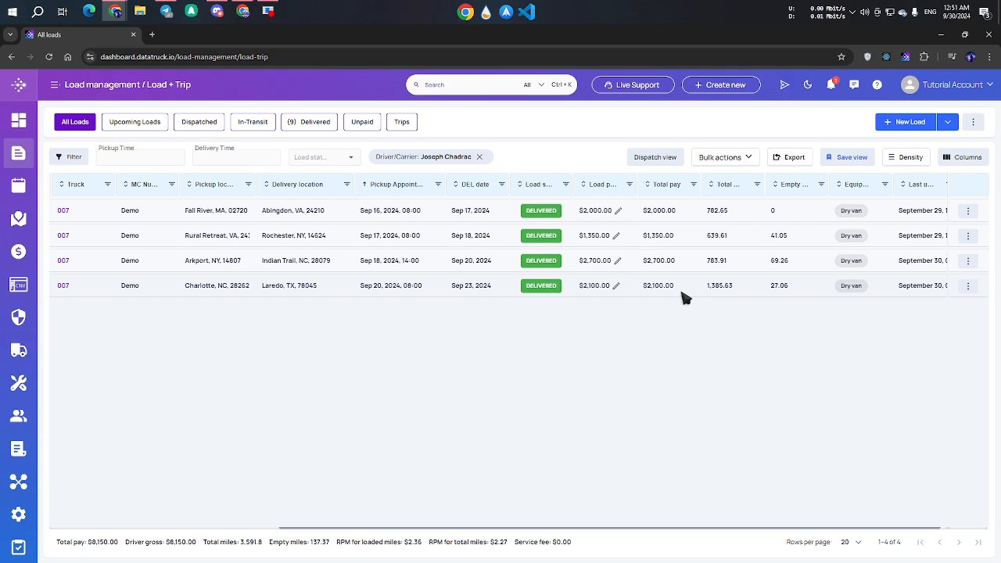
scroll(454, 252, left, 3)
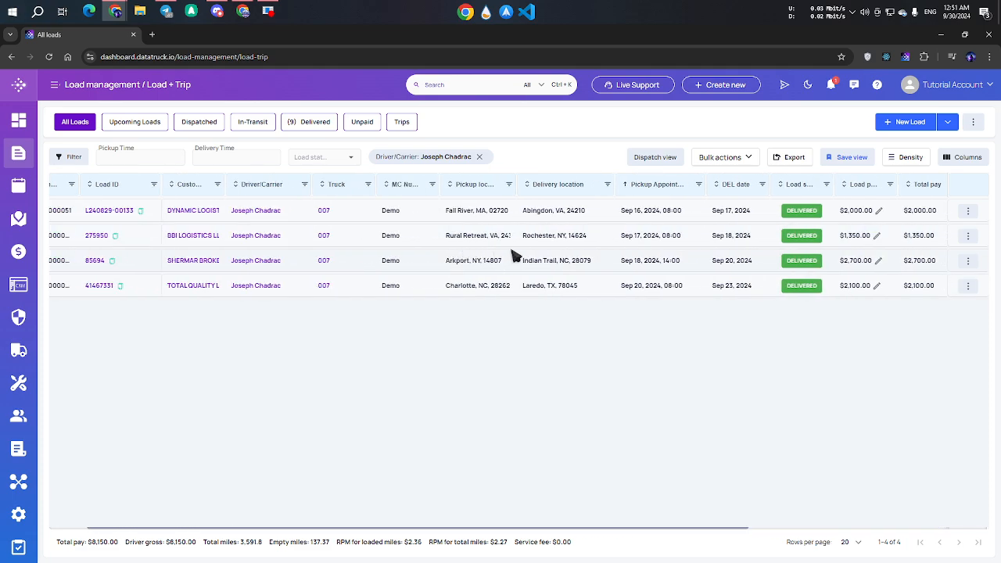
scroll(512, 256, right, 4)
scroll(715, 235, left, 8)
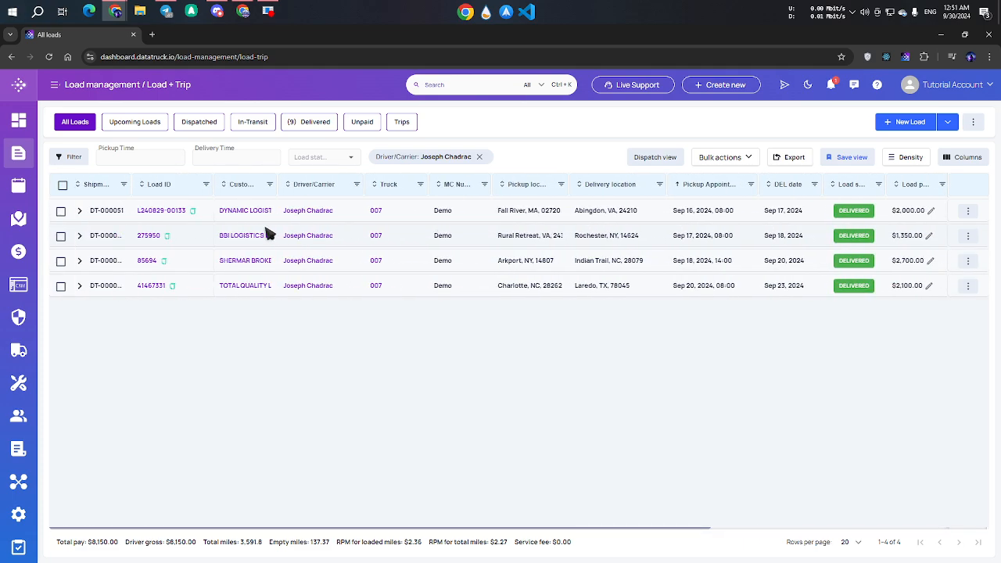
click(174, 216)
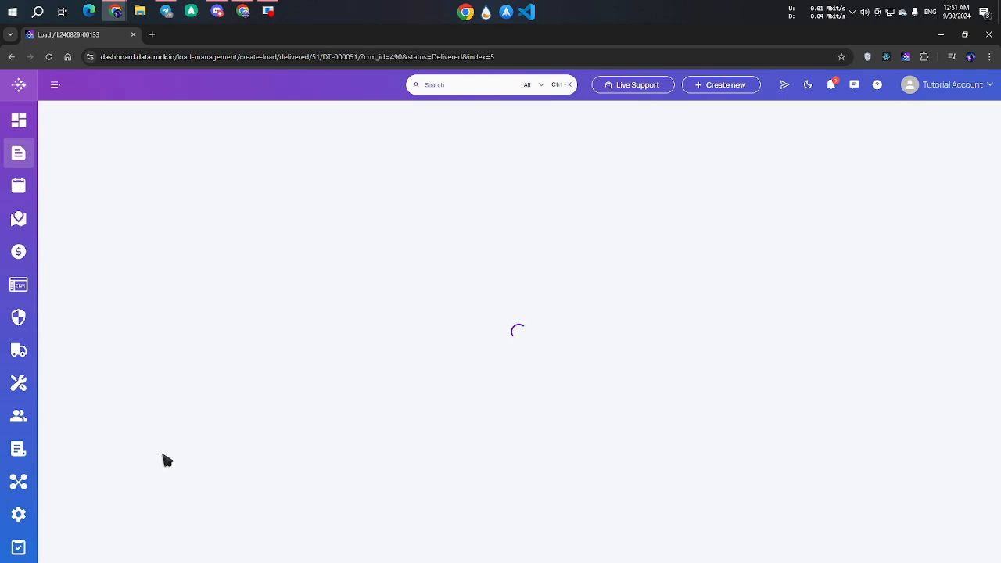
click(94, 453)
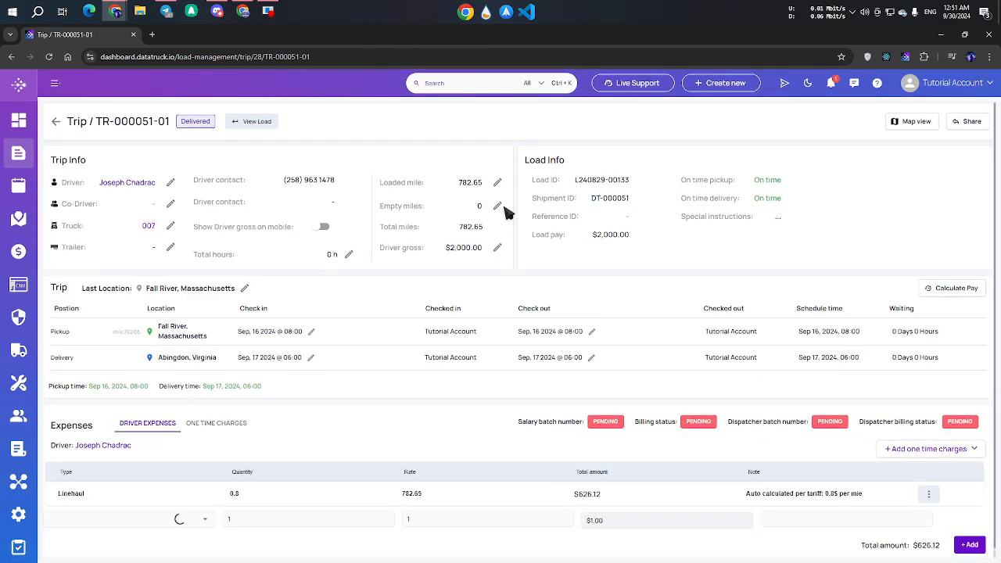
click(498, 206)
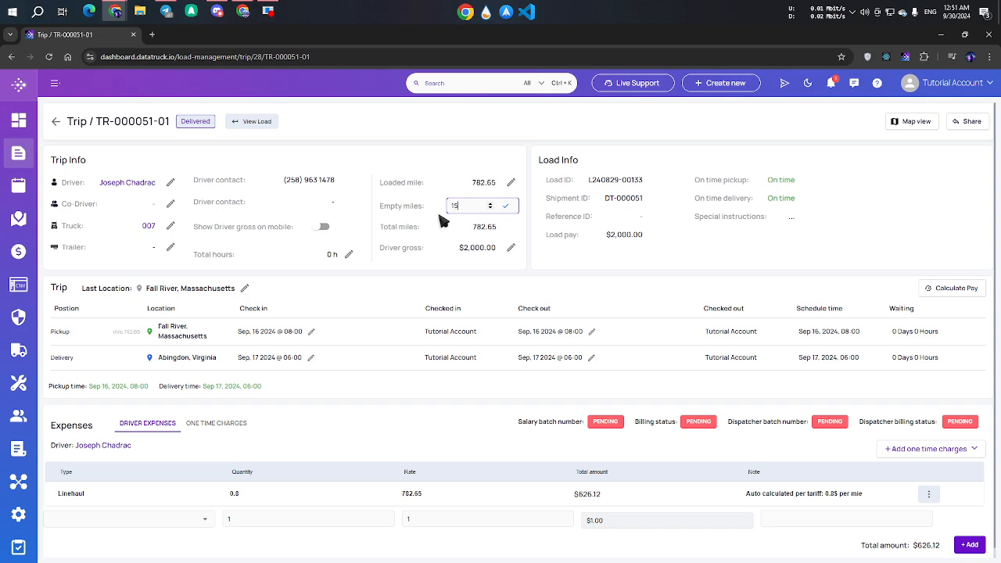
key(Return)
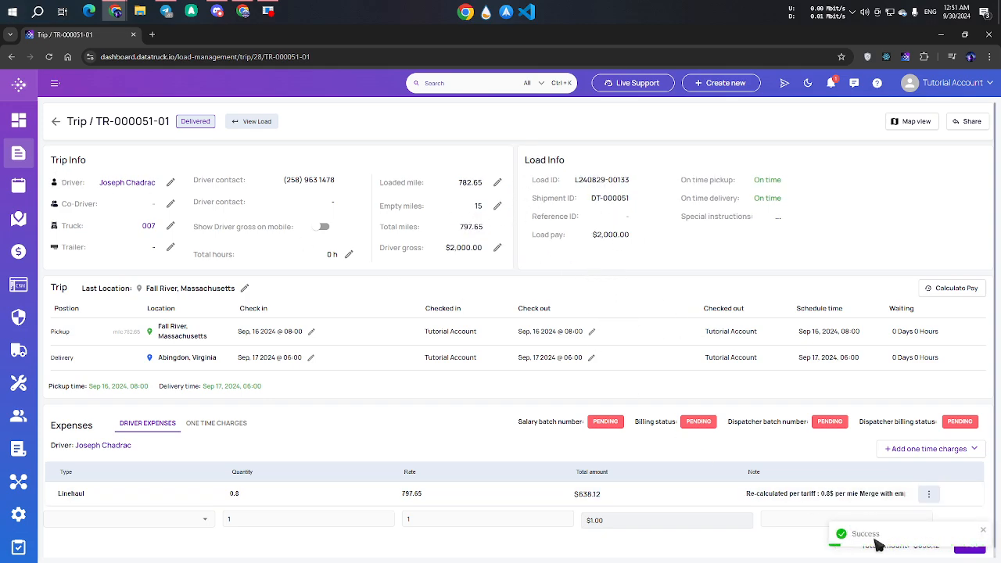
Return to the loads list and check the Fall River to Abingdon load's empty and total miles
click(18, 153)
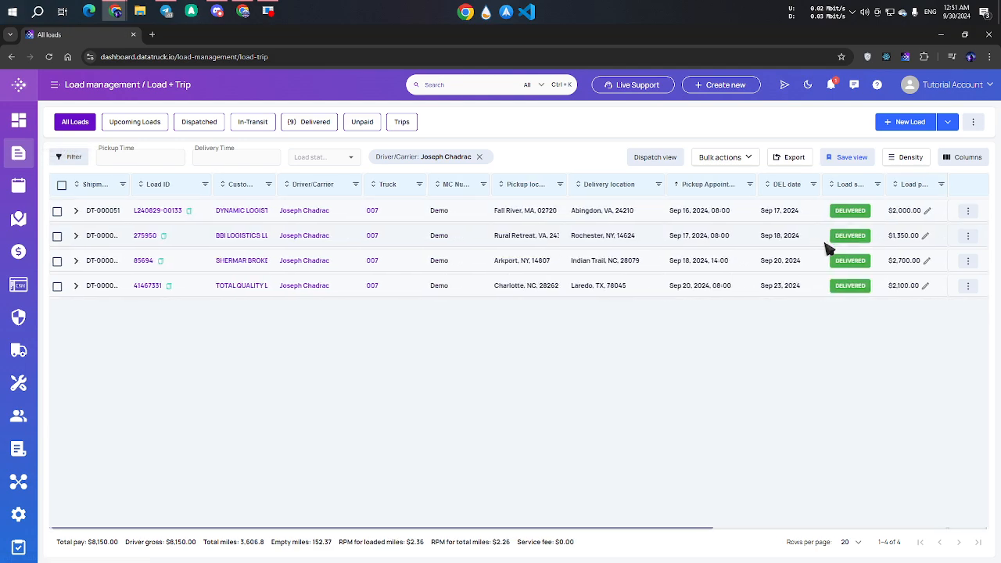
scroll(829, 243, right, 6)
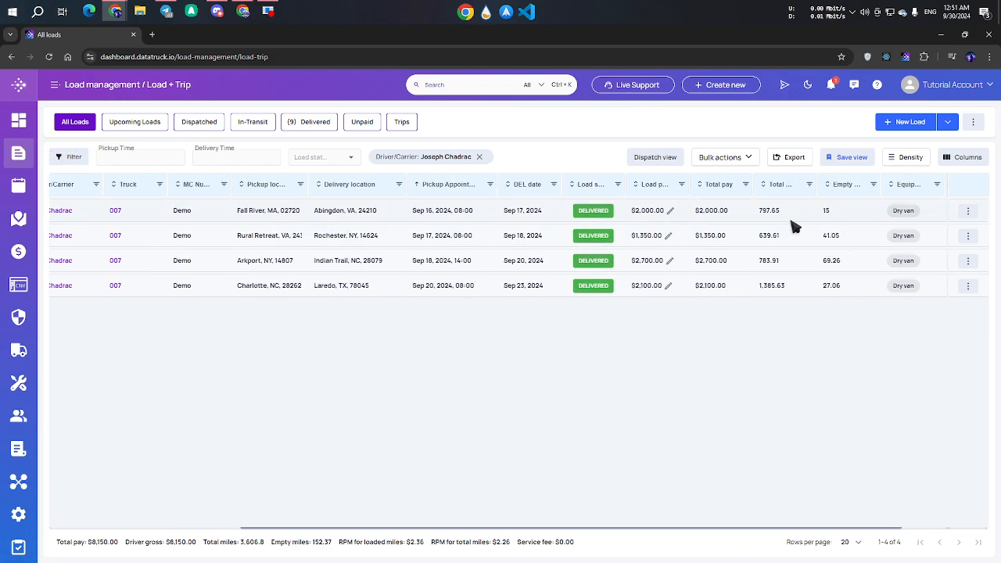
drag(838, 211, 756, 212)
scroll(751, 321, left, 6)
Open the salary batch covering the period Sep 17, 2024 to Sep 23, 2024
mouse_move(19, 251)
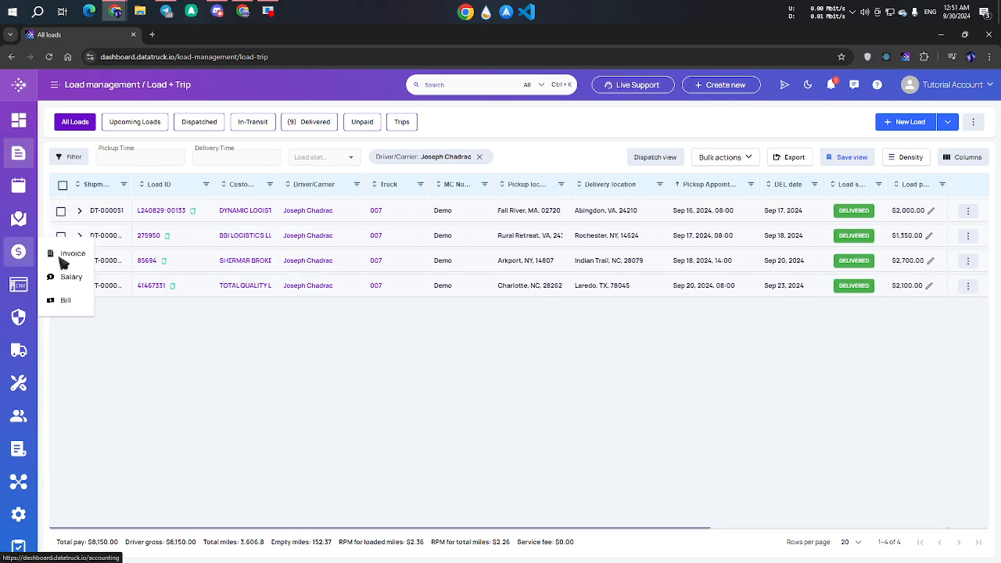
click(69, 281)
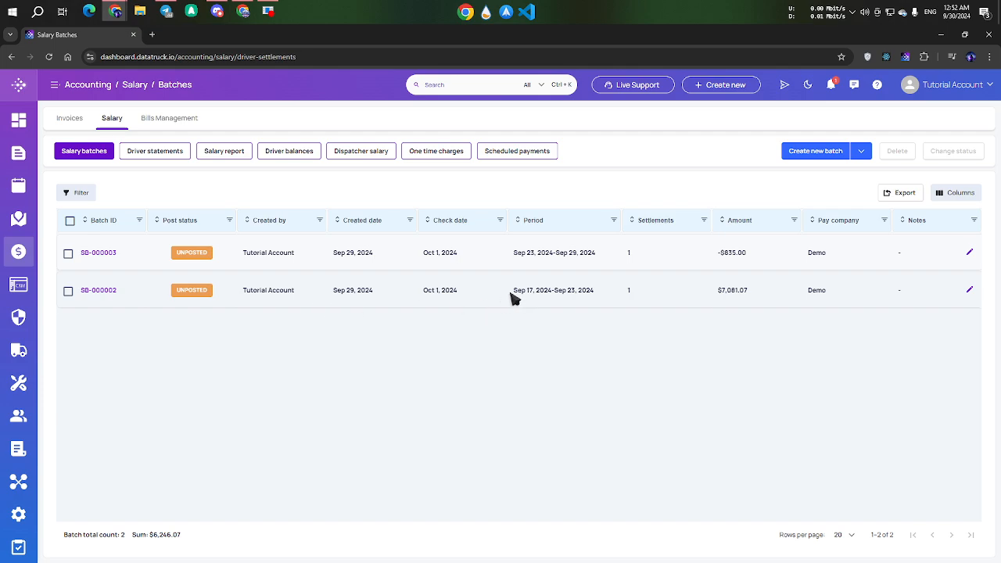
drag(513, 296, 599, 295)
click(97, 291)
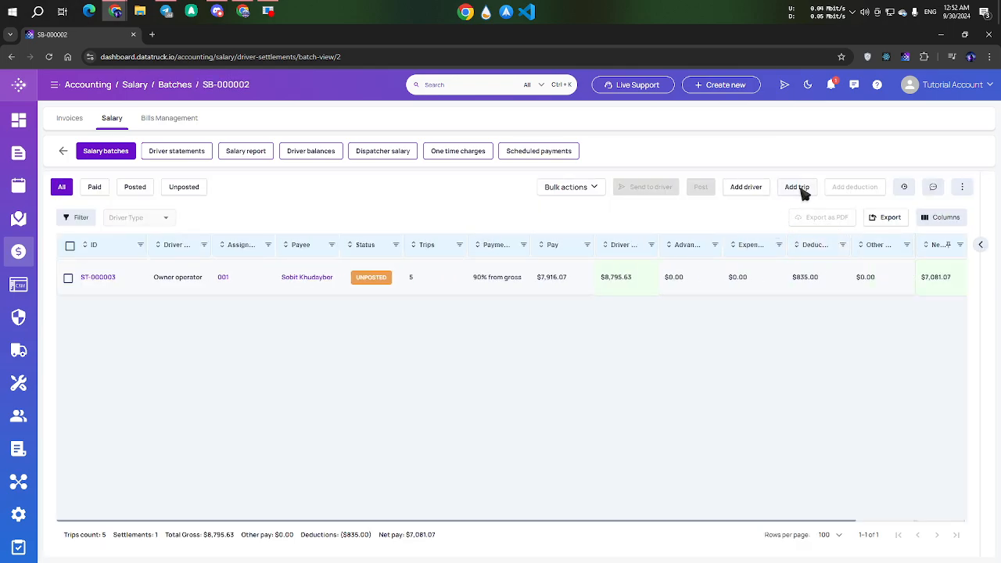
Add all four available trips to the open salary batch
click(801, 190)
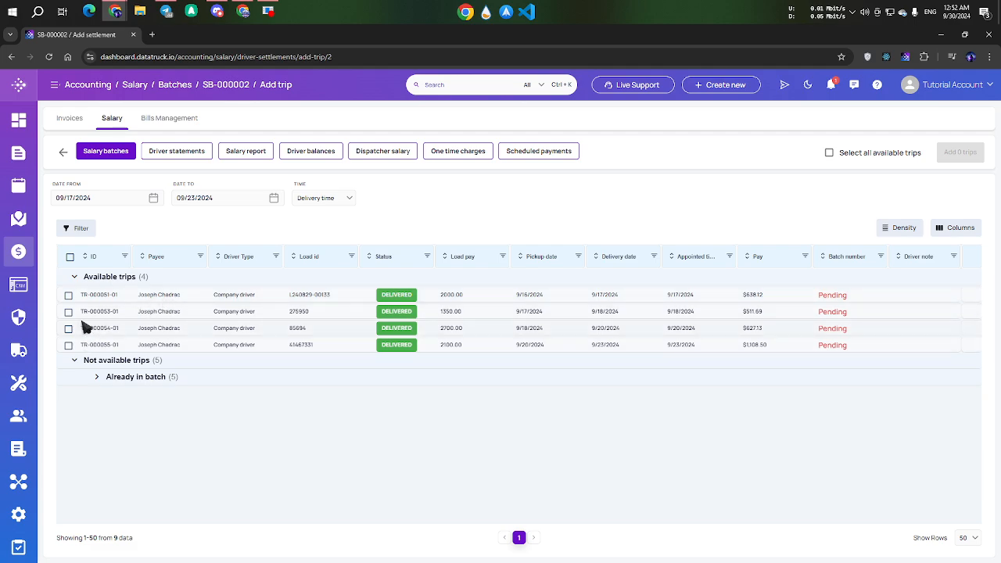
click(70, 256)
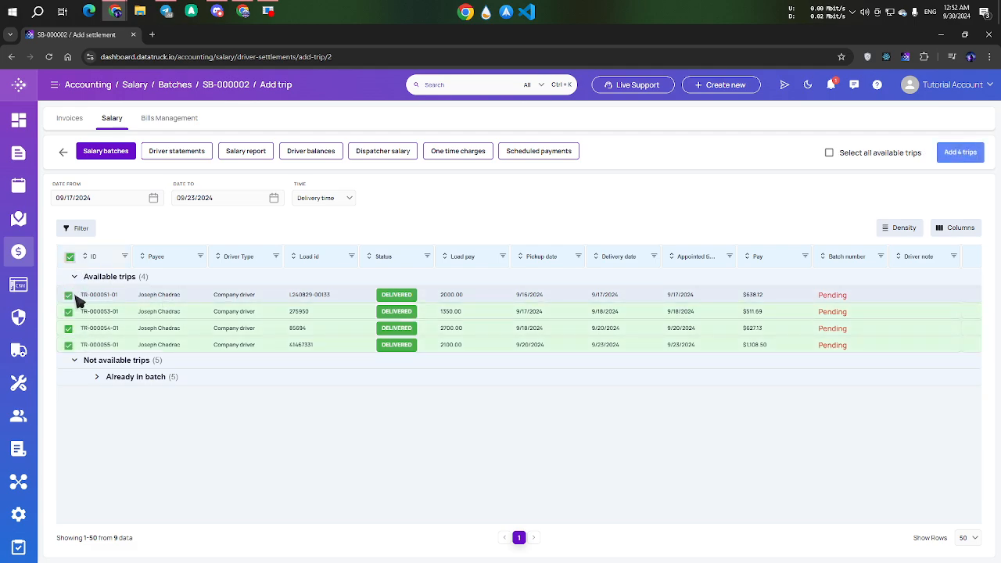
click(967, 155)
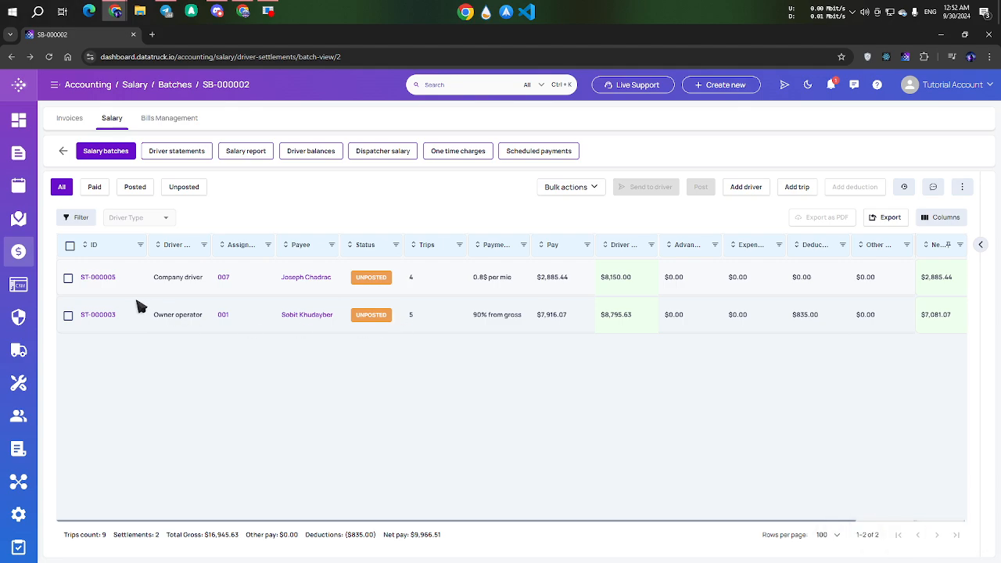
From the company driver's settlement, open the Rural Retreat to Rochester trip and set its loaded miles to 610.56
click(98, 278)
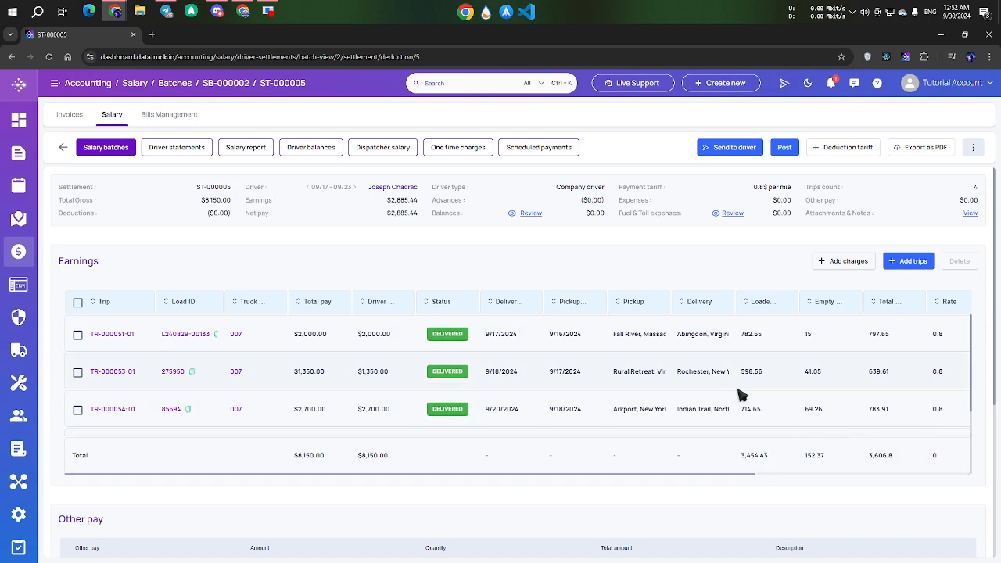
click(113, 372)
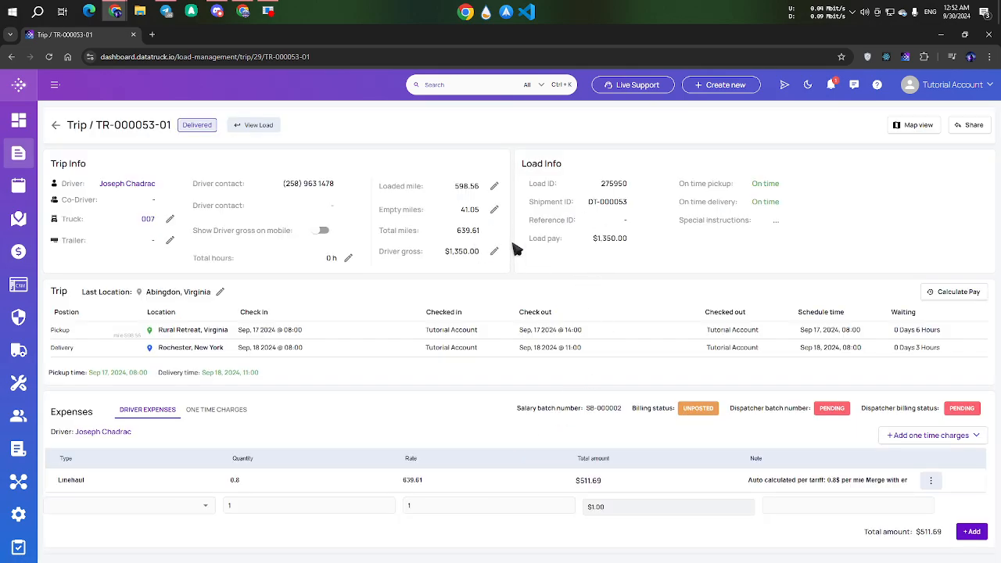
click(495, 187)
drag(463, 188, 451, 189)
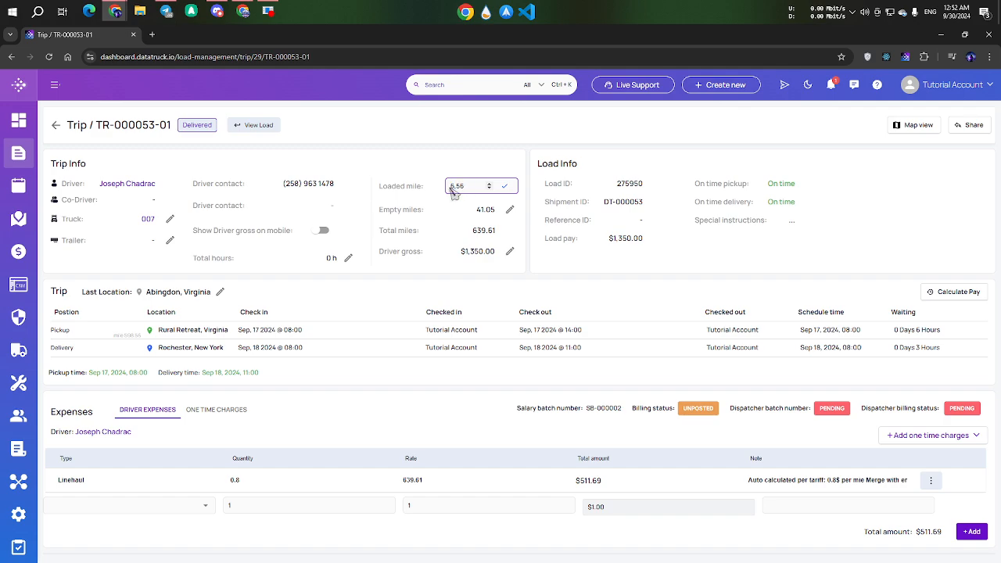
text(610)
click(504, 186)
Go back to the settlement, open the Charlotte to Laredo trip and set its empty miles to 55.06
click(56, 126)
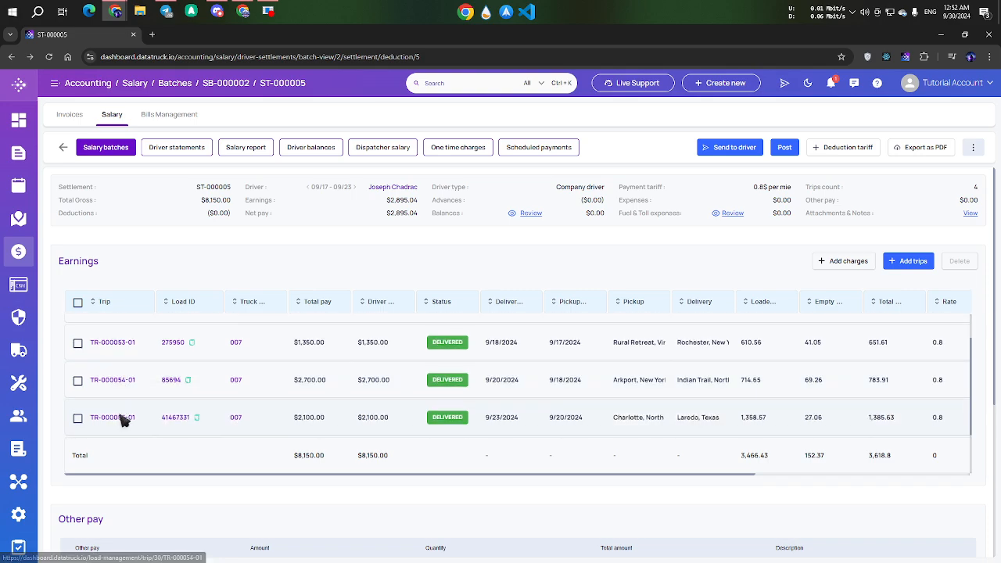
click(123, 418)
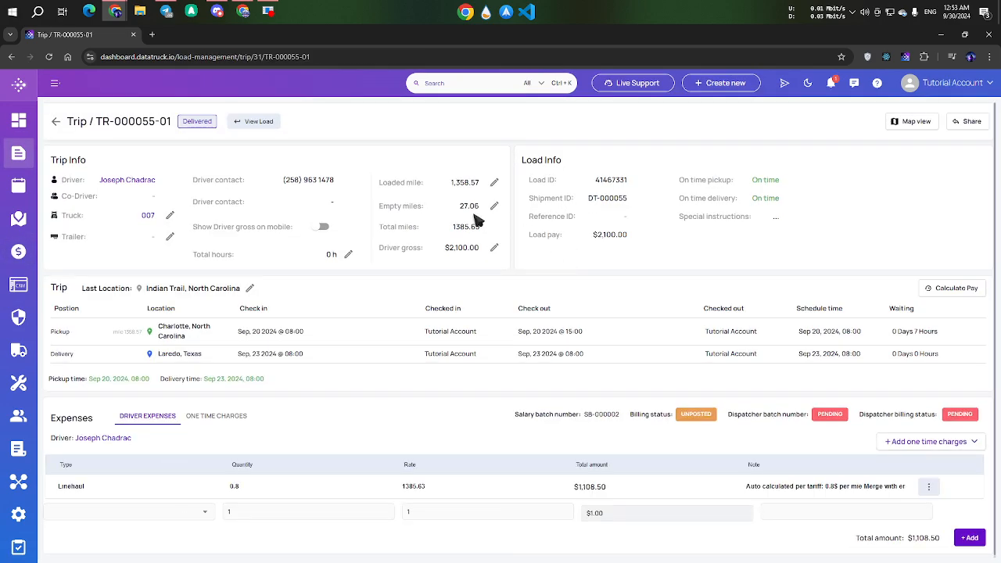
click(494, 206)
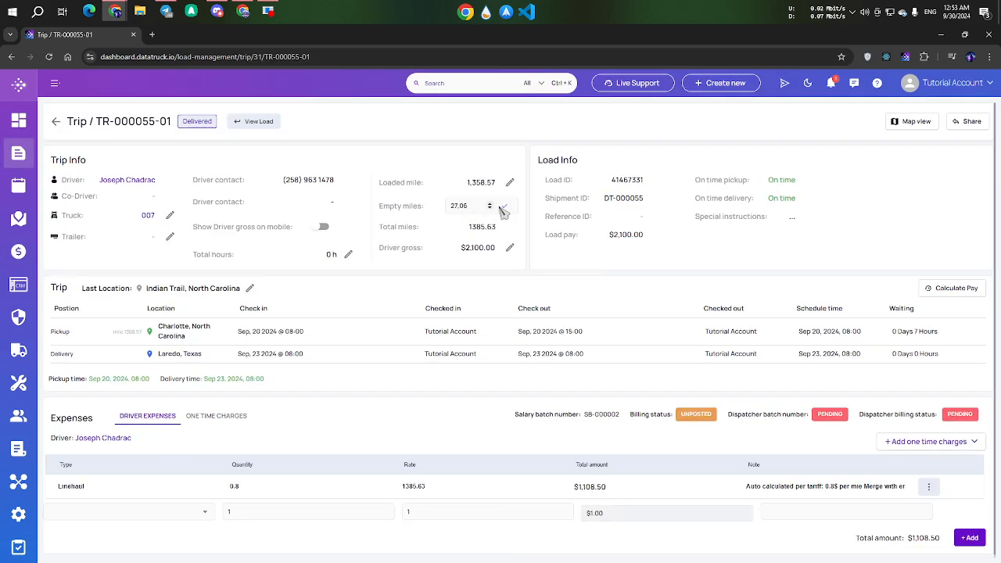
double_click(453, 208)
text(55)
click(505, 208)
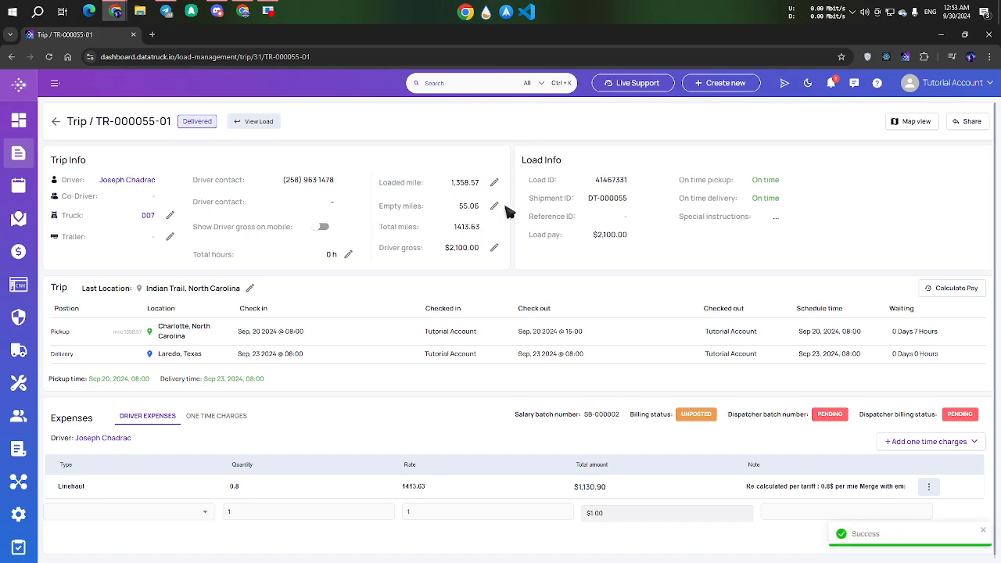
Go back to the driver's settlement and check its net pay and the rate applied to each trip
click(59, 123)
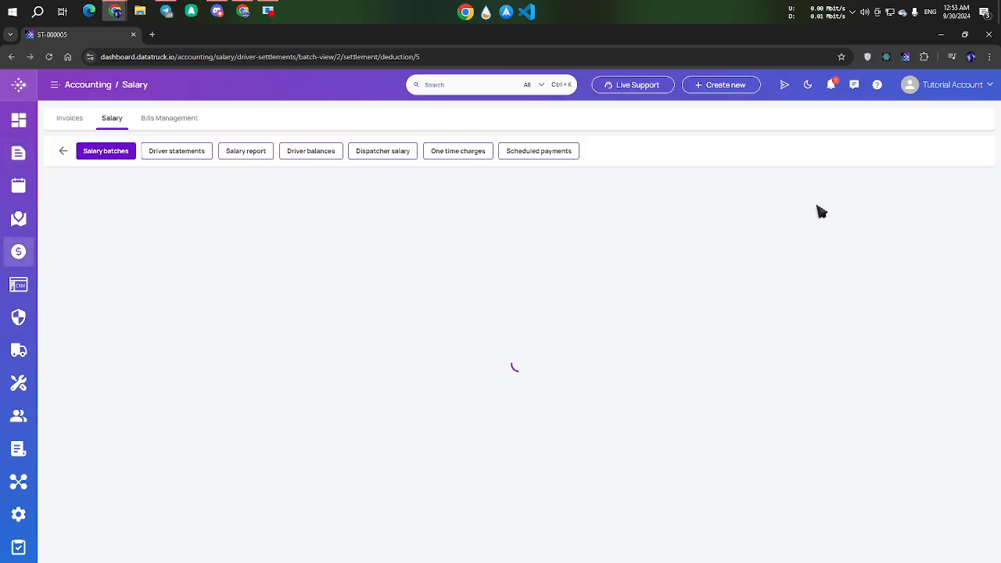
drag(389, 213, 445, 214)
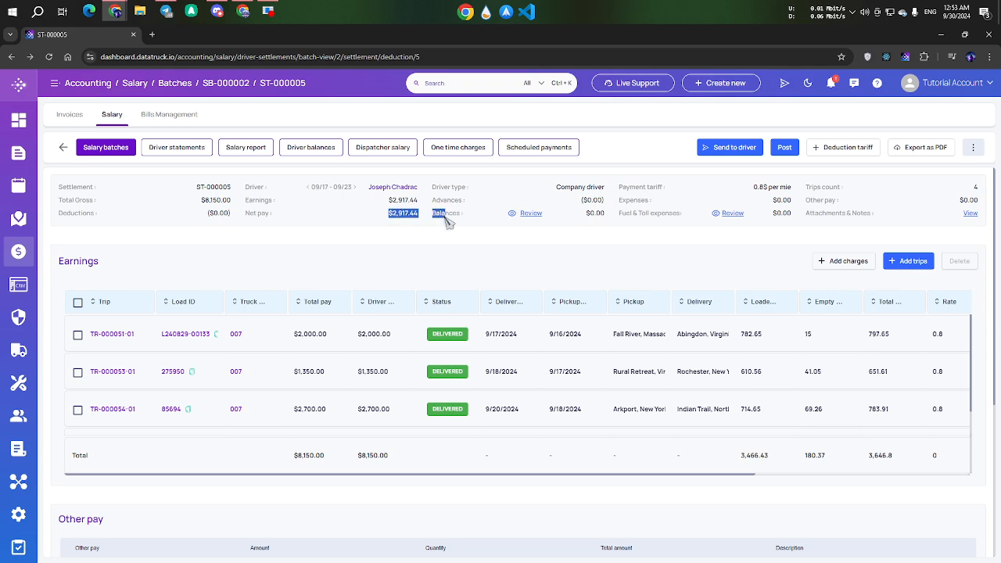
click(706, 283)
scroll(829, 367, right, 5)
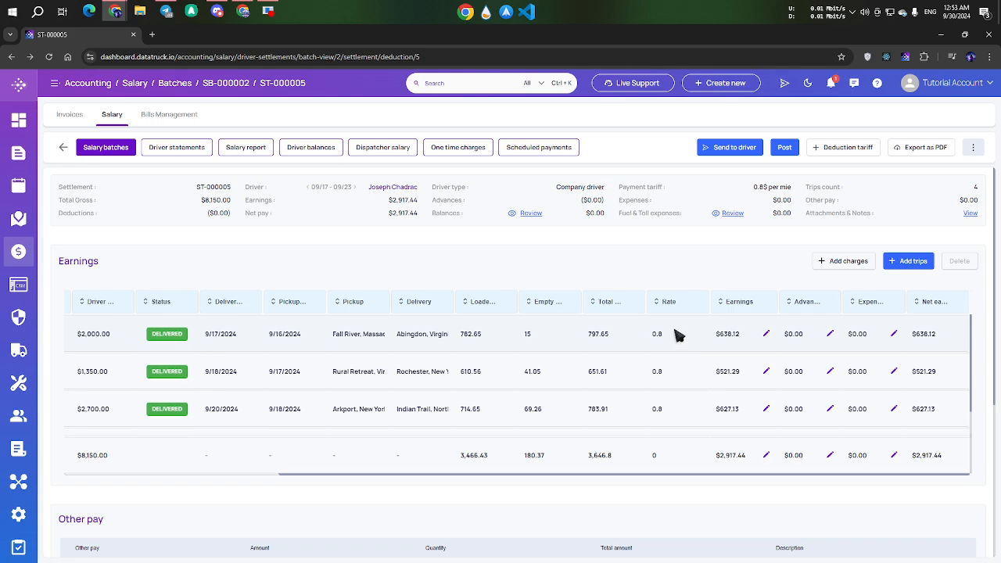
drag(675, 331, 659, 338)
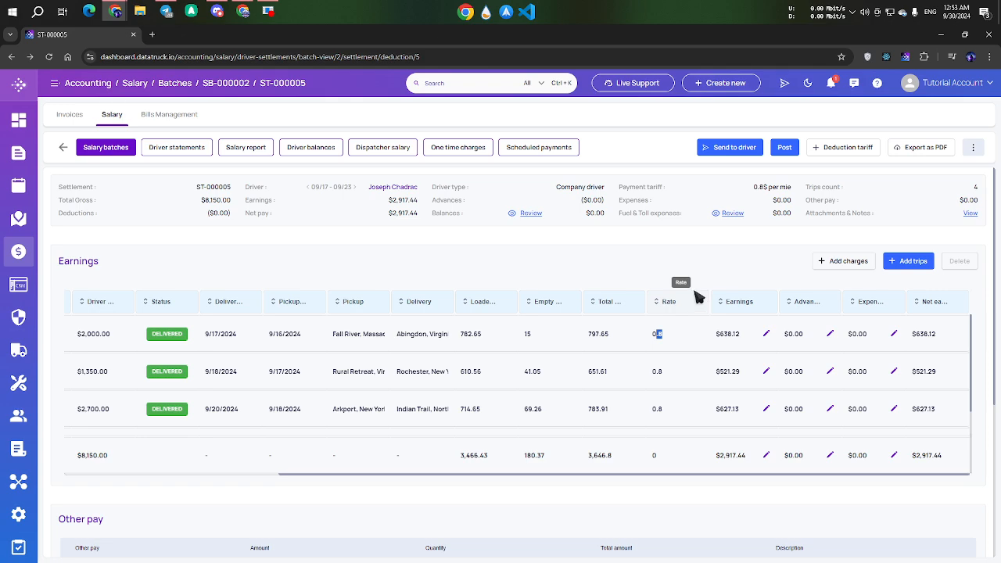
scroll(548, 384, left, 4)
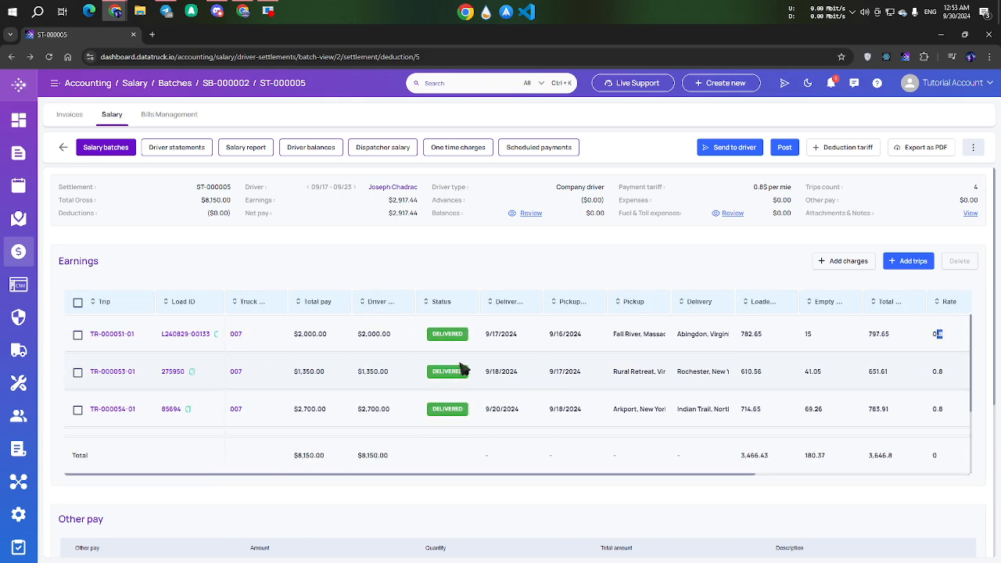
Open the driver's accounting profile from the settlement, change the payment tariff to 0.7$ per mil and save it
click(402, 188)
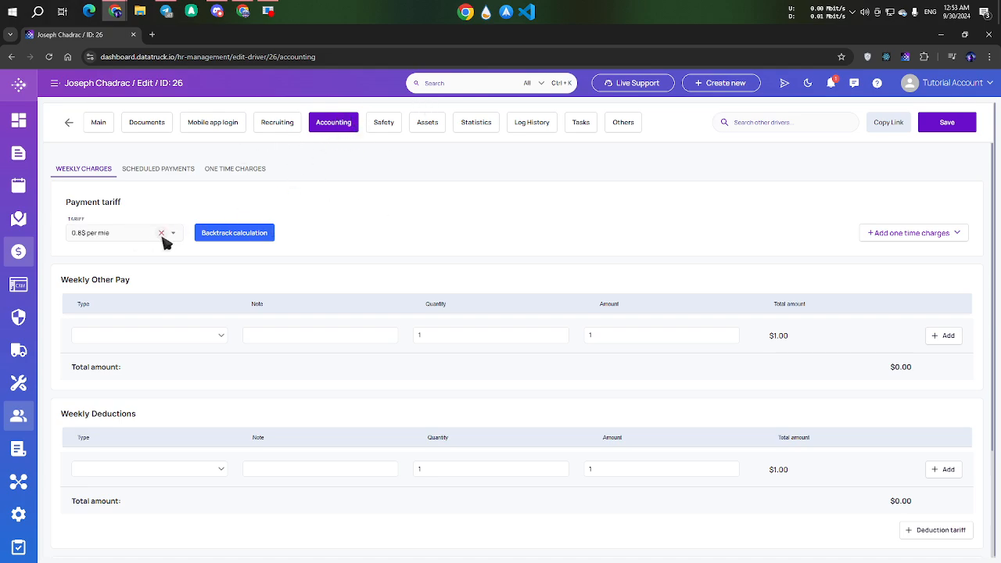
click(156, 235)
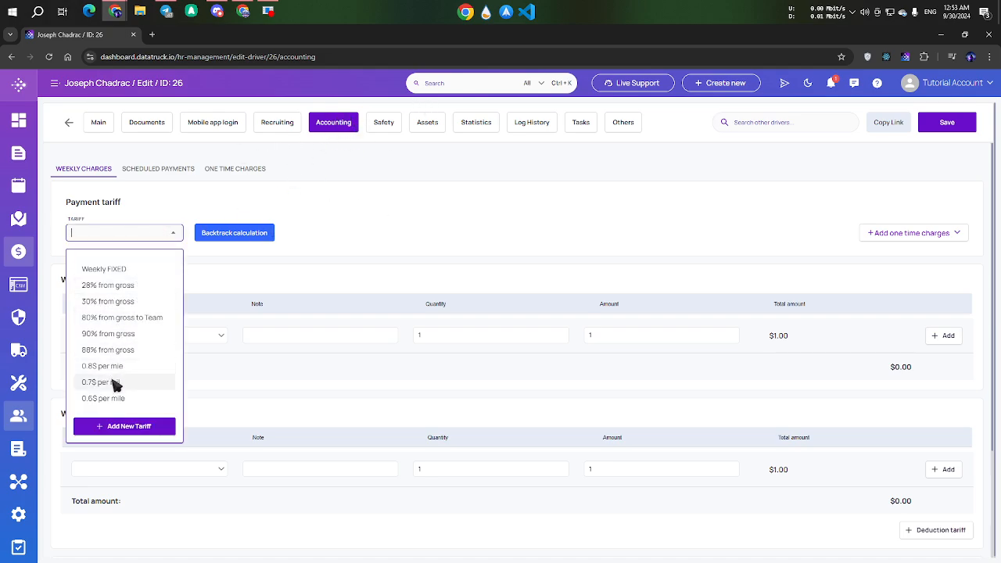
click(110, 382)
click(951, 125)
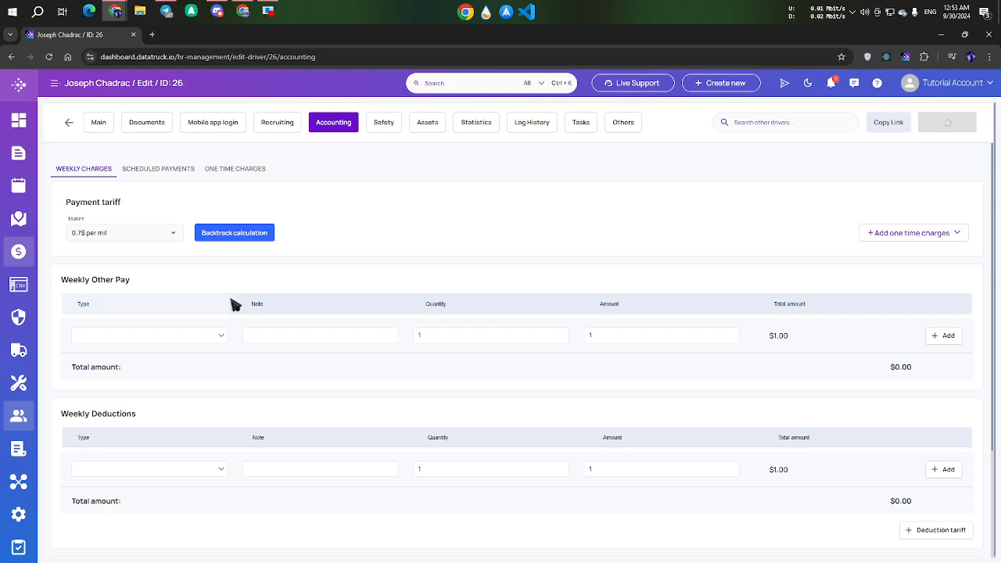
Return to the settlement and check the rate of every trip against the new tariff
click(68, 126)
scroll(657, 375, right, 5)
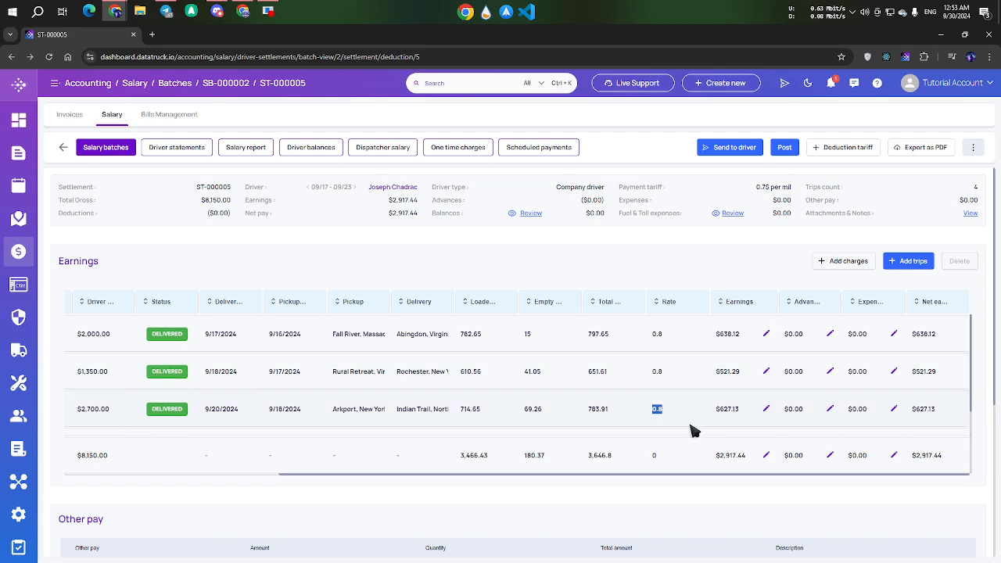
scroll(695, 431, down, 1)
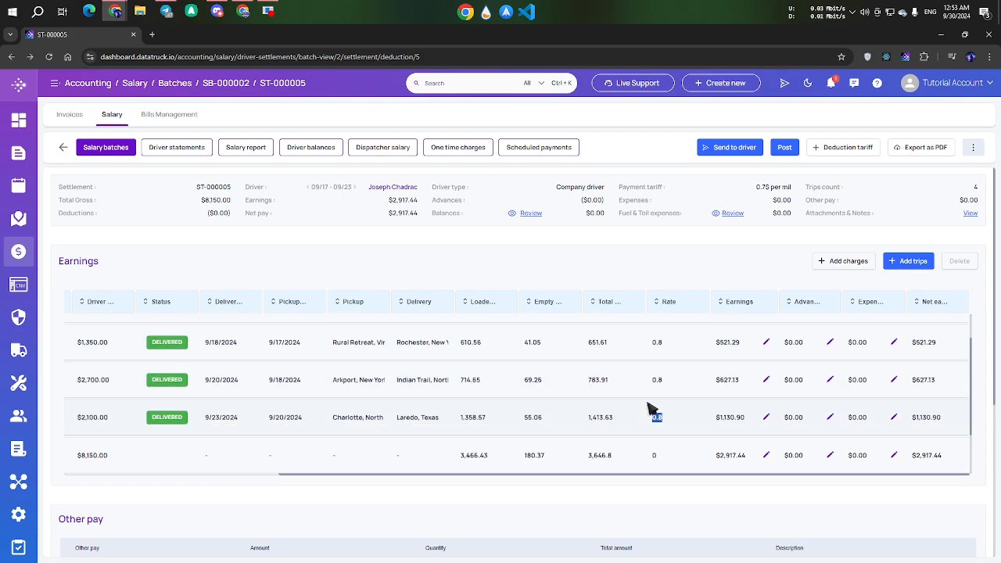
scroll(440, 344, left, 5)
Reopen the driver's accounting profile and use Backtrack calculation to recalculate all four in-statement trips
click(412, 190)
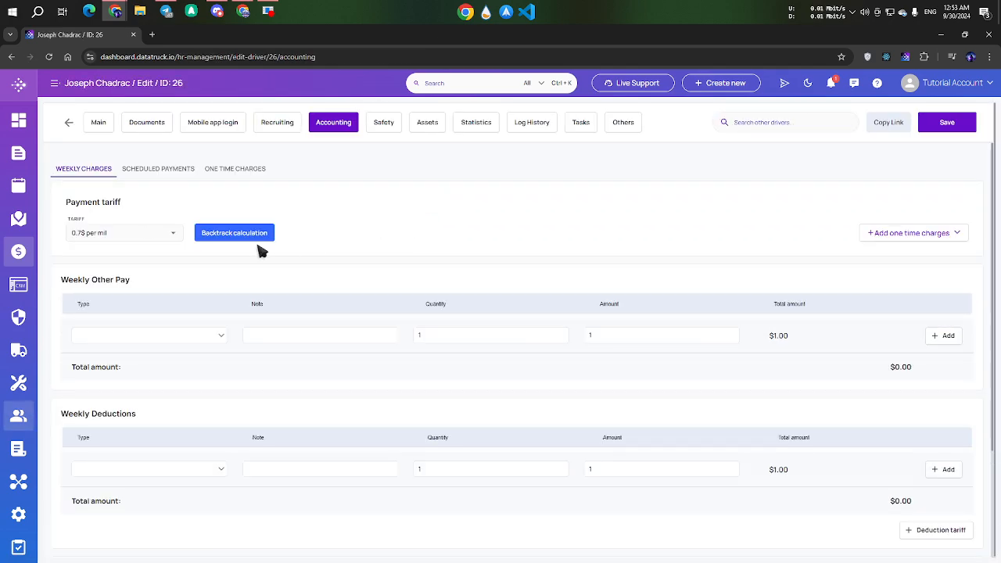
click(256, 235)
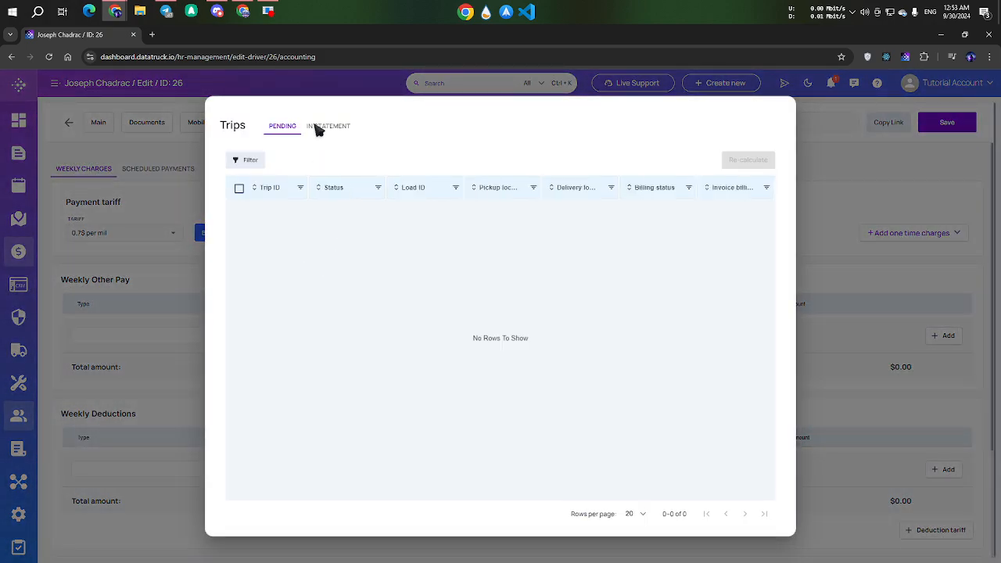
click(341, 130)
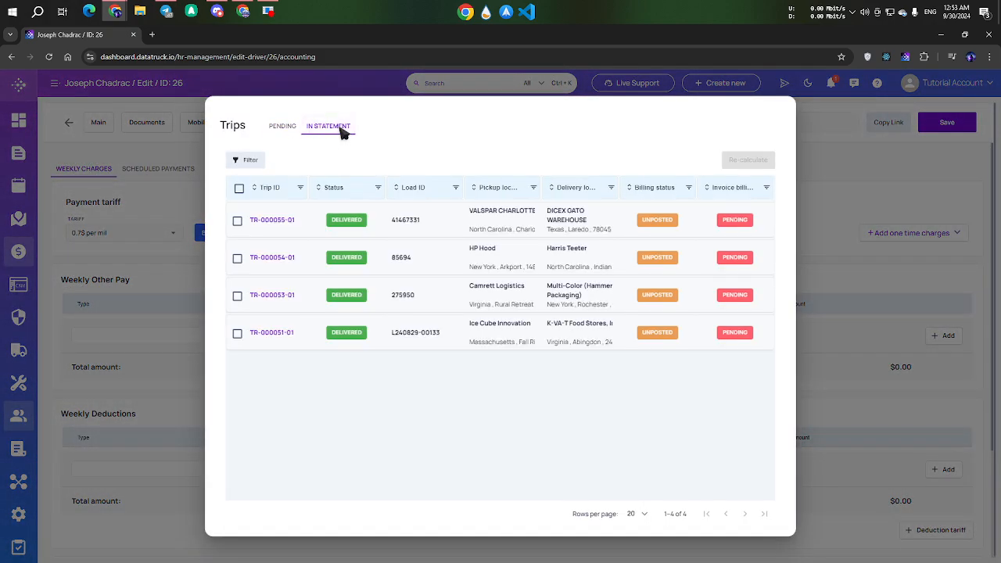
click(239, 189)
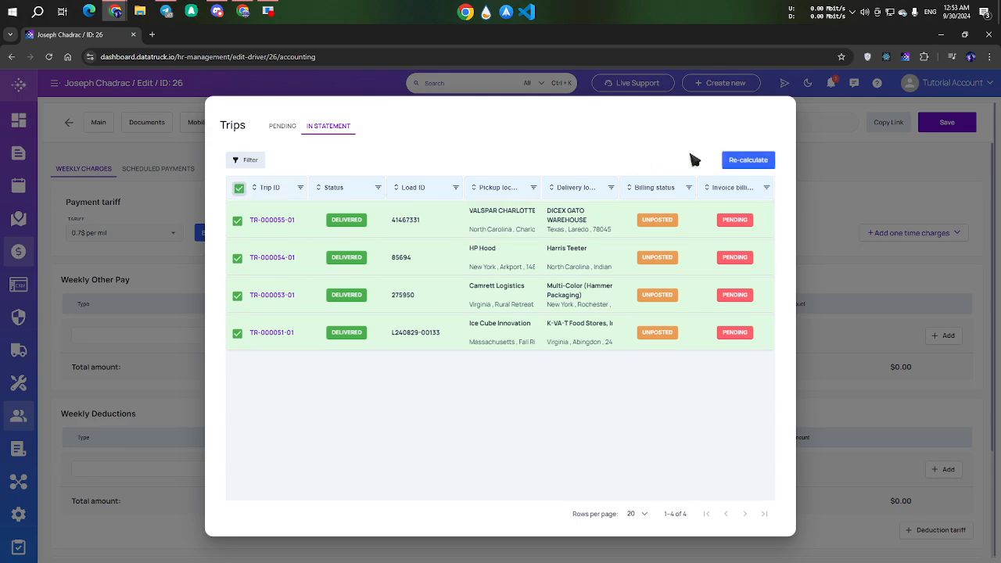
click(747, 160)
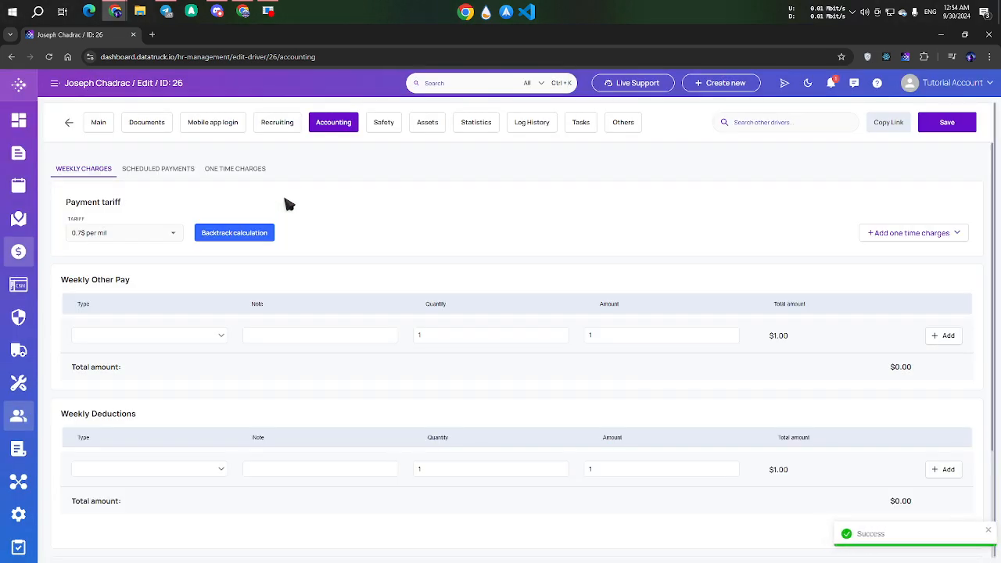
Go back to the settlement and check the recalculated rate and earnings of each trip
click(69, 122)
scroll(844, 363, right, 5)
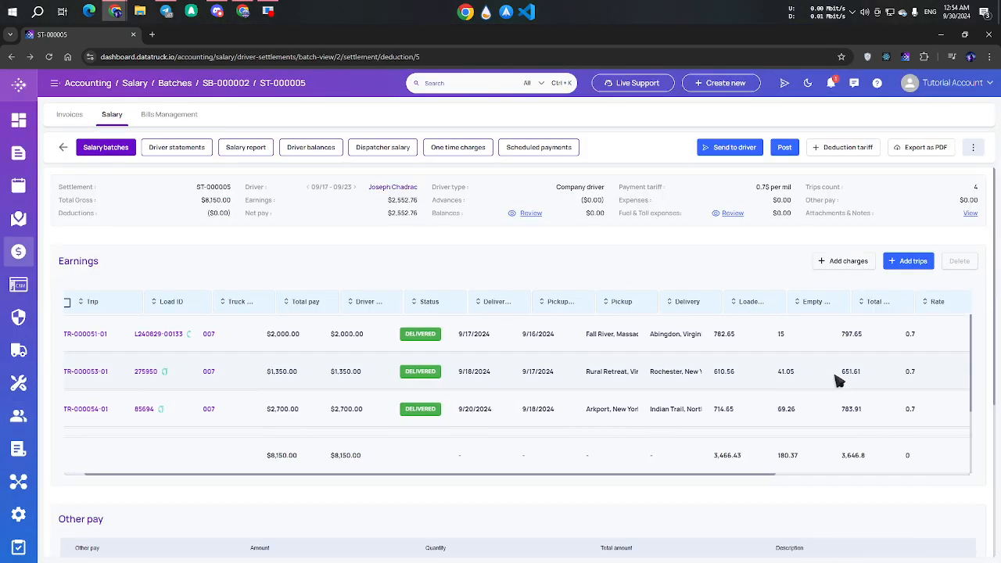
double_click(677, 334)
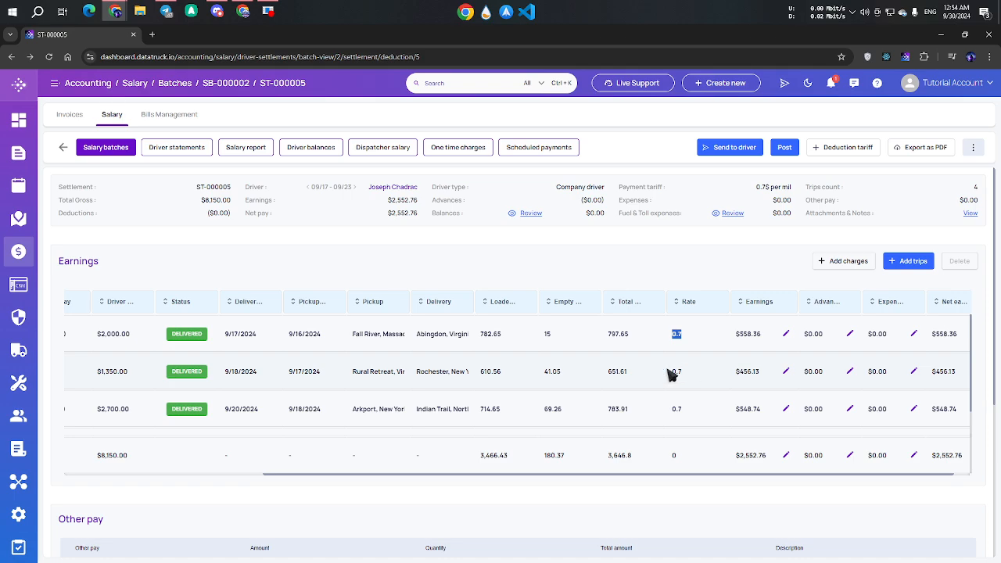
double_click(677, 372)
scroll(691, 395, down, 1)
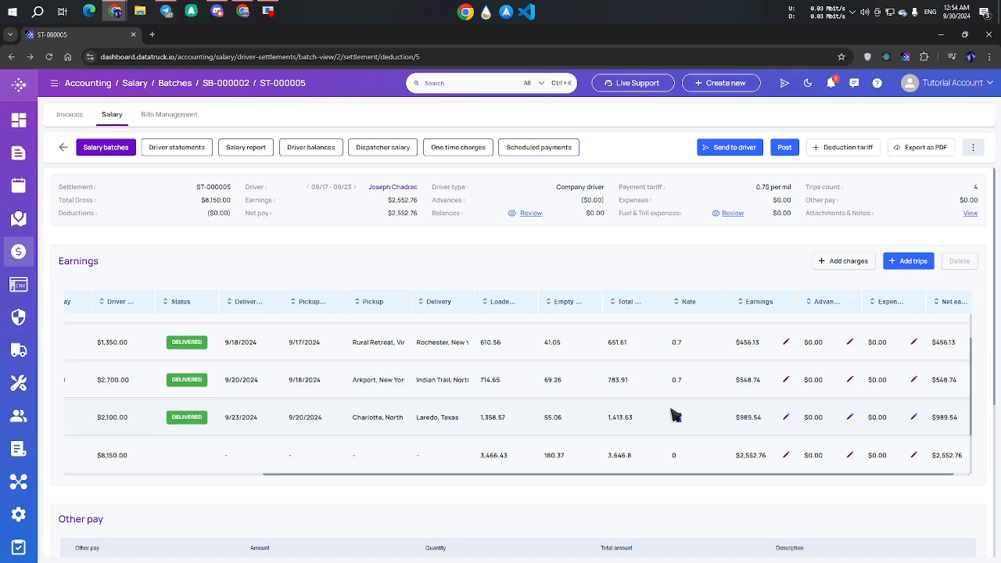
scroll(488, 399, left, 3)
scroll(488, 399, left, 5)
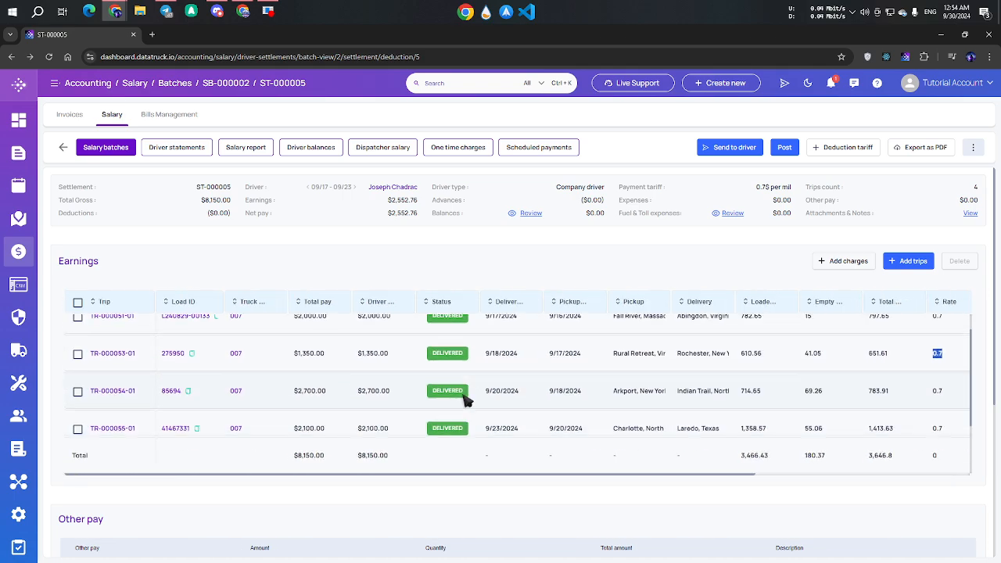
Look over the Other pay, Deductions and Driver Balances sections of the settlement
scroll(355, 389, down, 3)
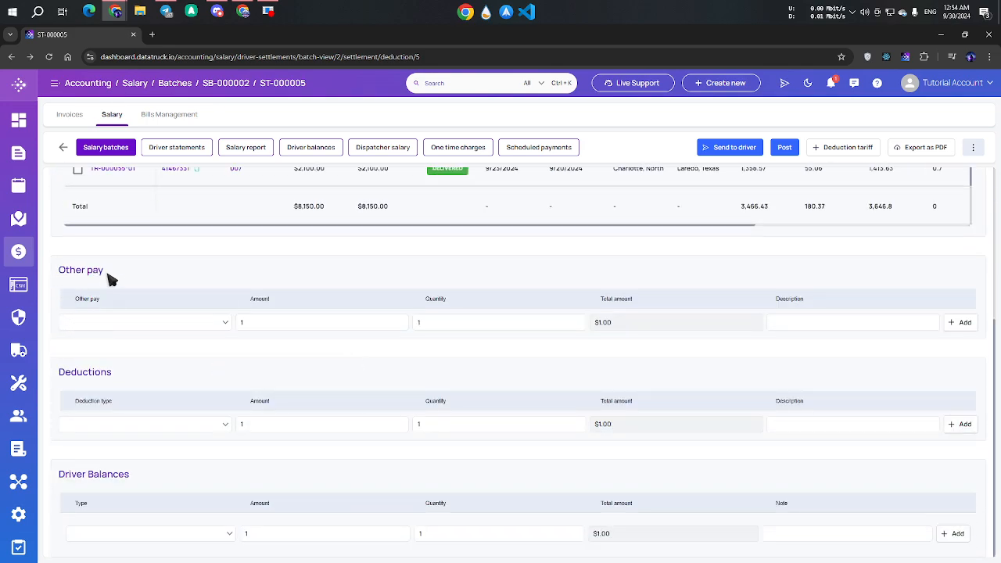
drag(107, 277, 58, 277)
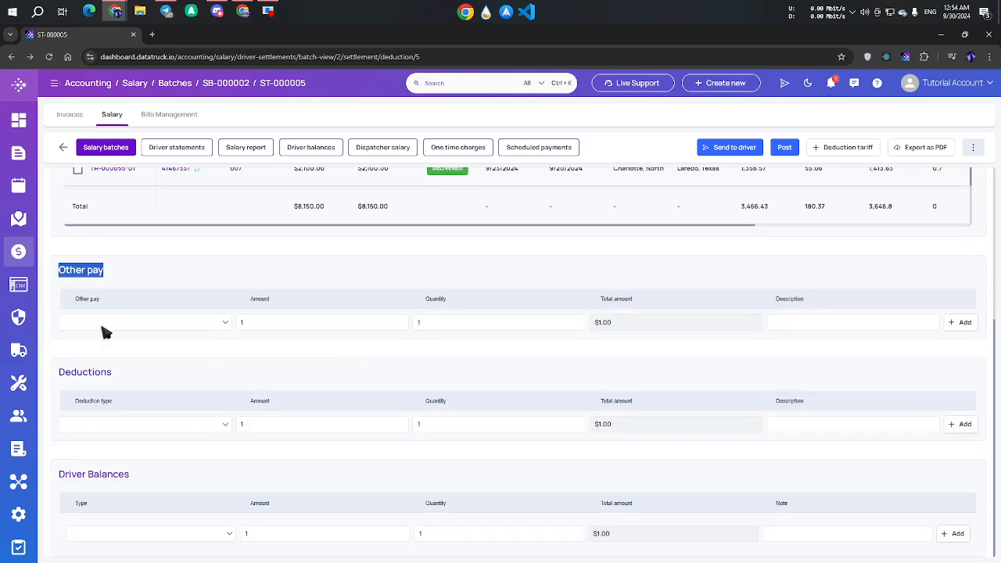
click(123, 383)
drag(121, 491, 262, 415)
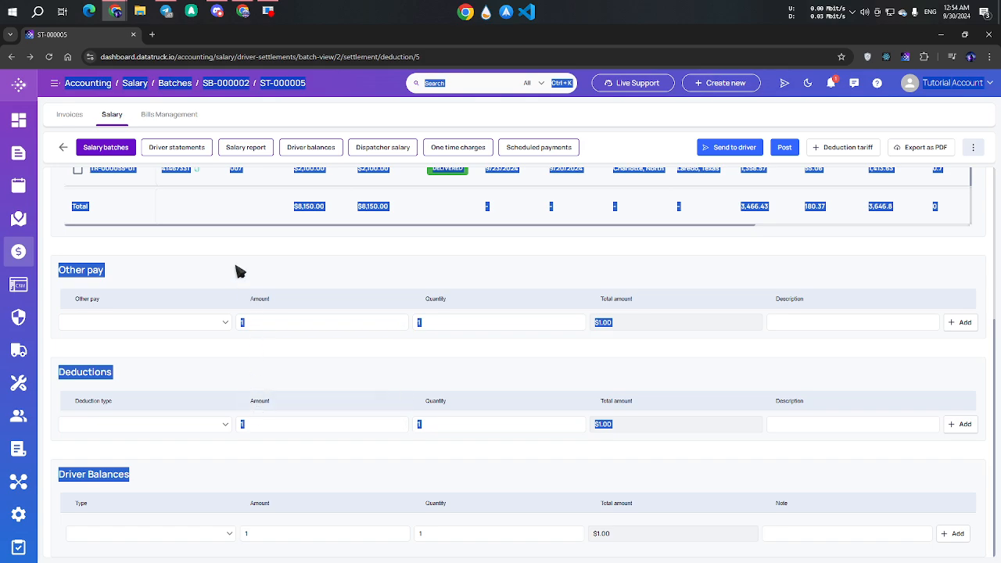
click(179, 280)
scroll(176, 346, up, 2)
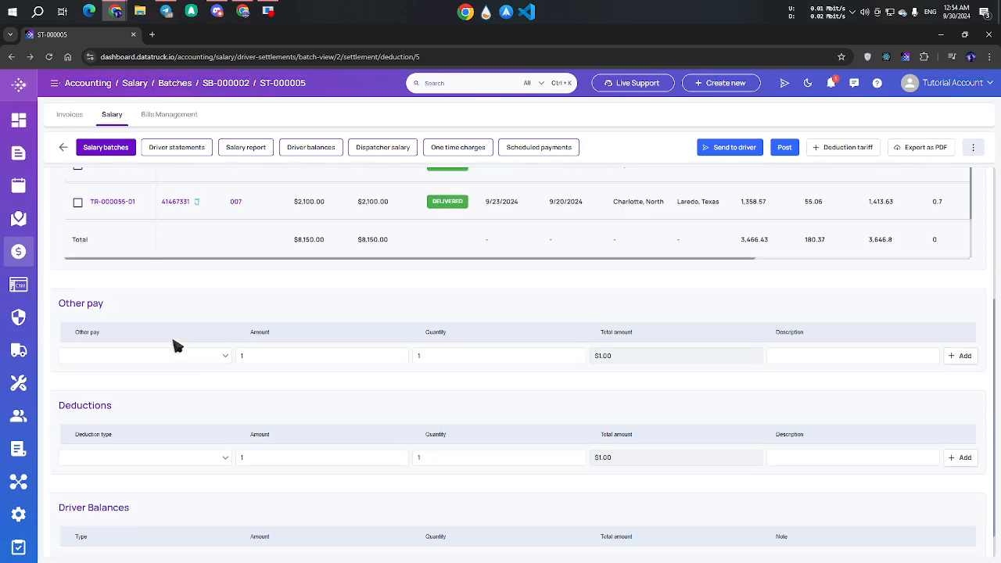
scroll(180, 345, down, 1)
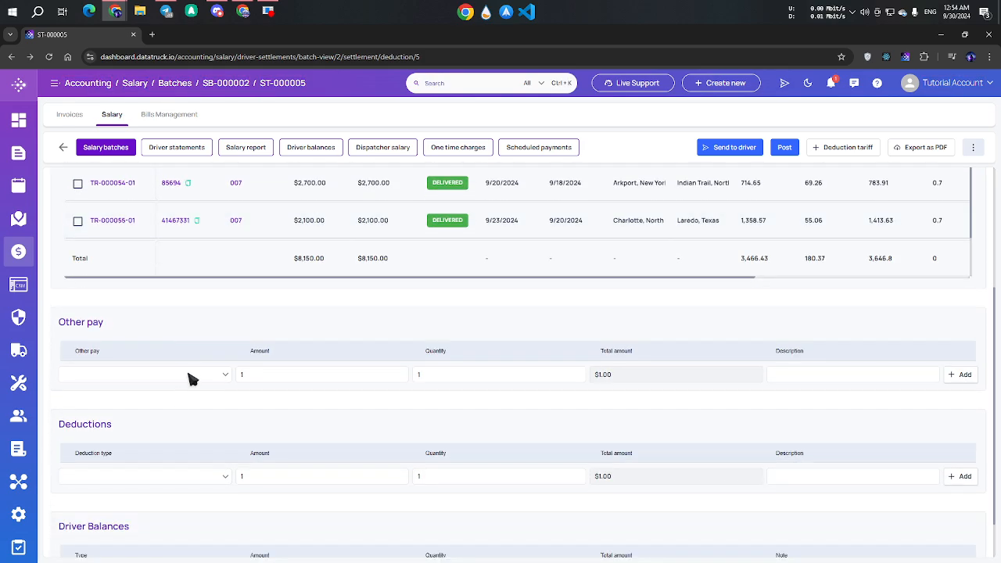
View the available other pay types and the entry fields for amount, quantity and description in the settlement
click(192, 379)
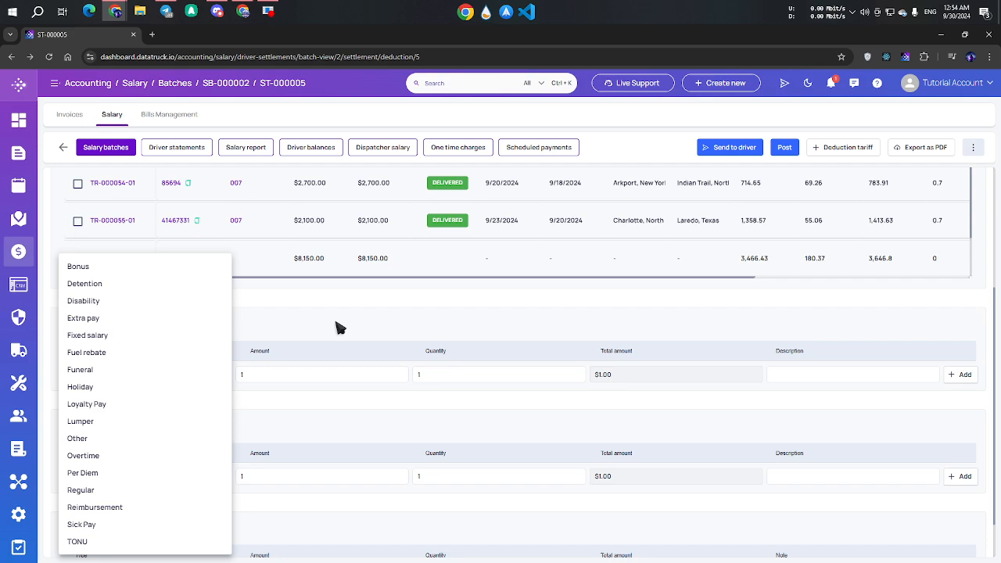
click(219, 359)
click(94, 382)
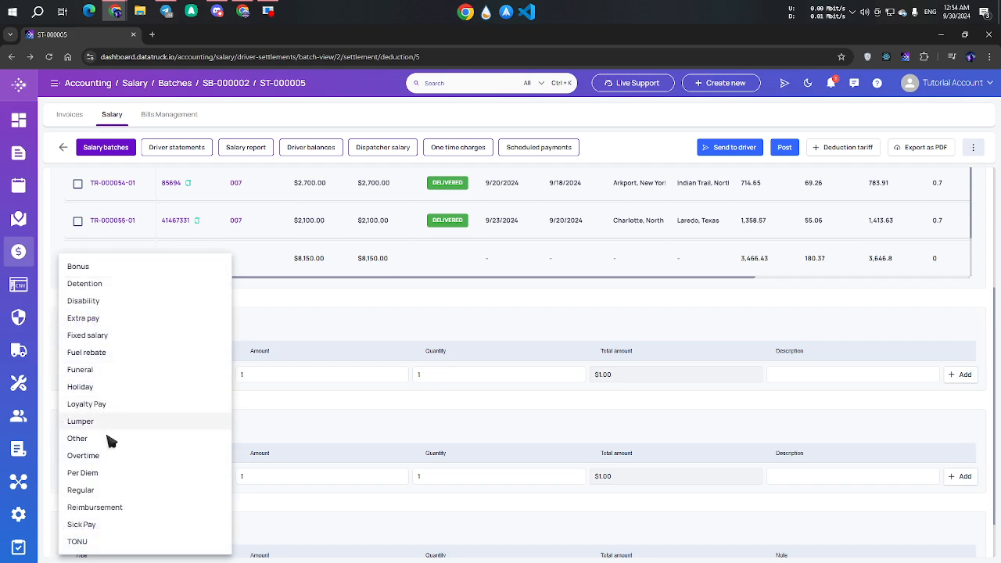
click(290, 377)
drag(241, 375, 259, 391)
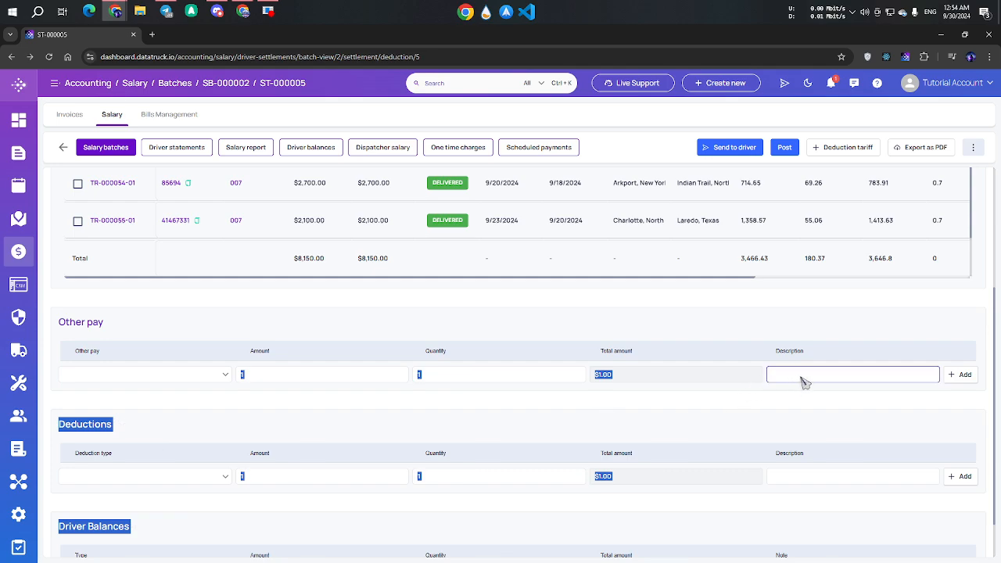
click(668, 327)
scroll(447, 351, up, 3)
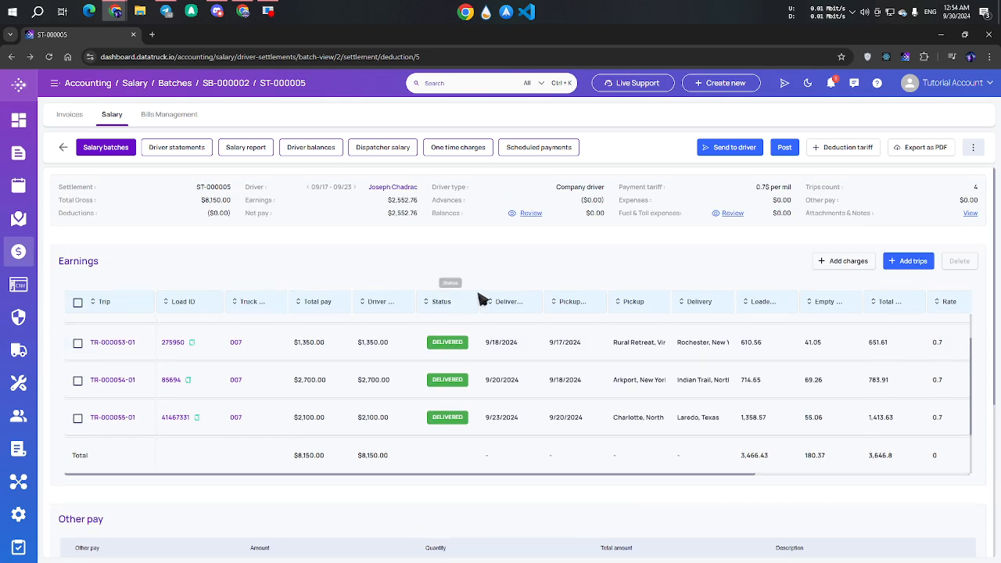
In the one time charges, begin a driver other pay entry for the company driver with the type Bonus
click(483, 151)
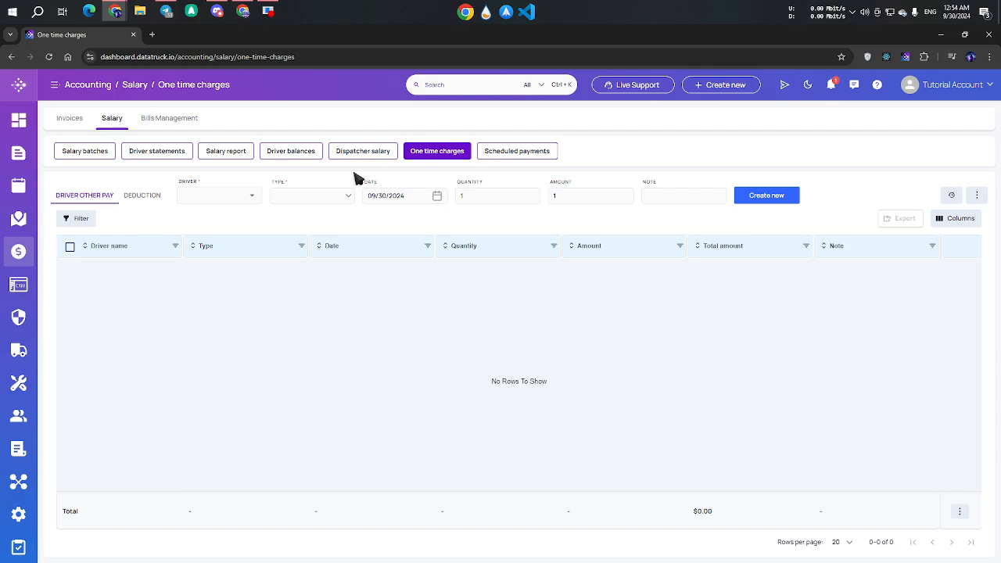
click(135, 200)
click(81, 195)
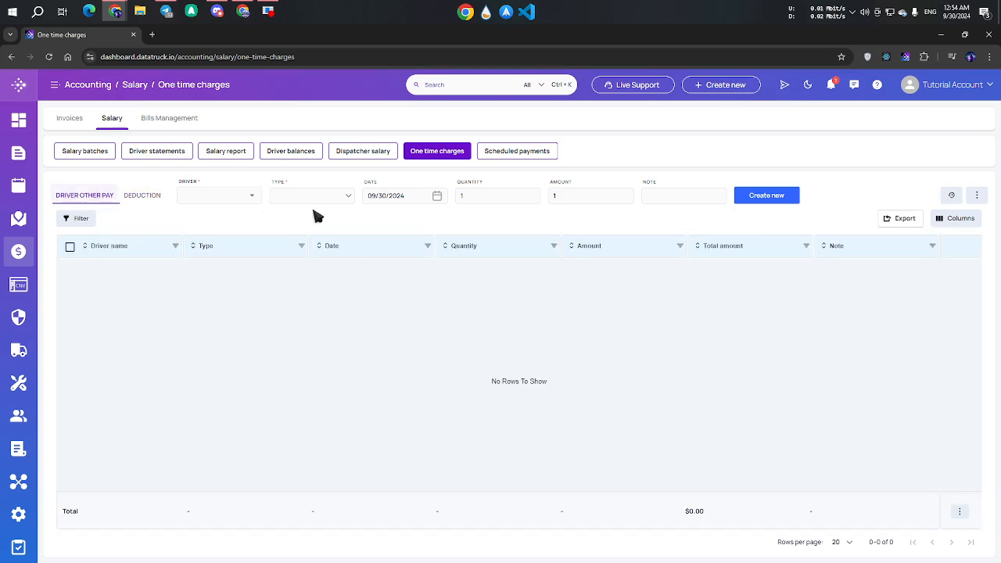
click(237, 200)
click(219, 247)
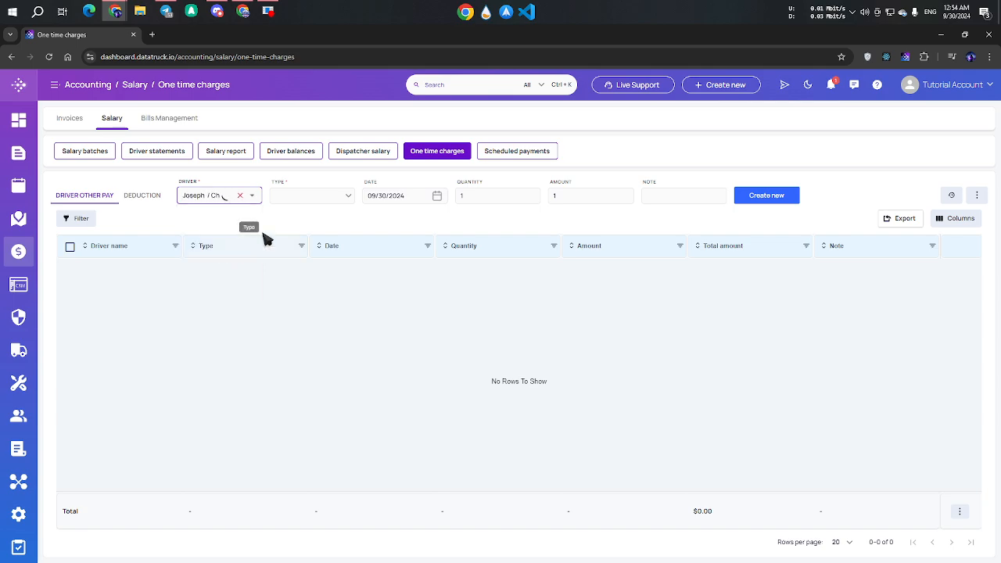
click(293, 205)
click(304, 218)
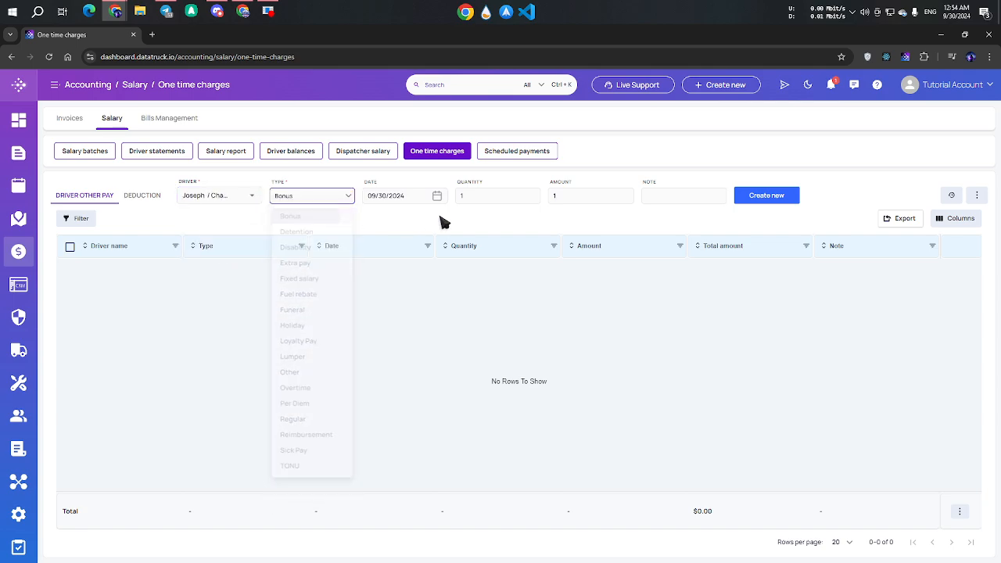
Complete the one-time bonus with date 09/18/2024, amount 150 and the note "Bonus for on-time rating", and create it
click(438, 196)
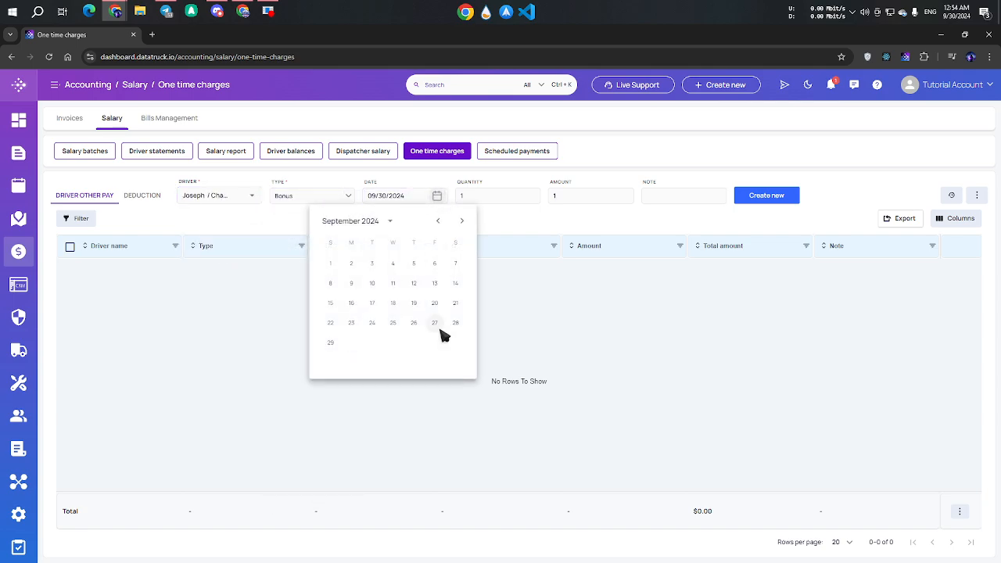
click(396, 305)
double_click(575, 197)
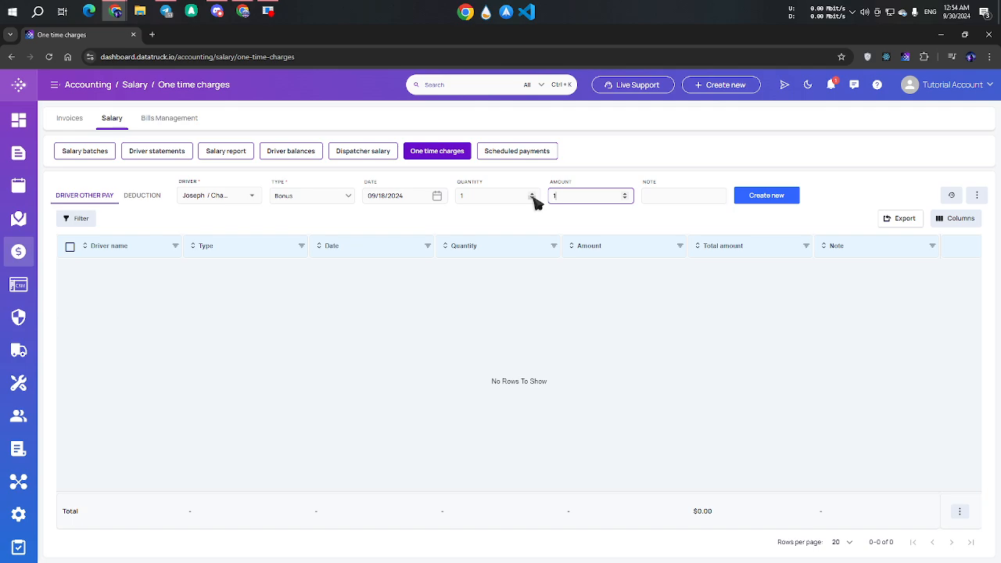
text(150)
click(698, 197)
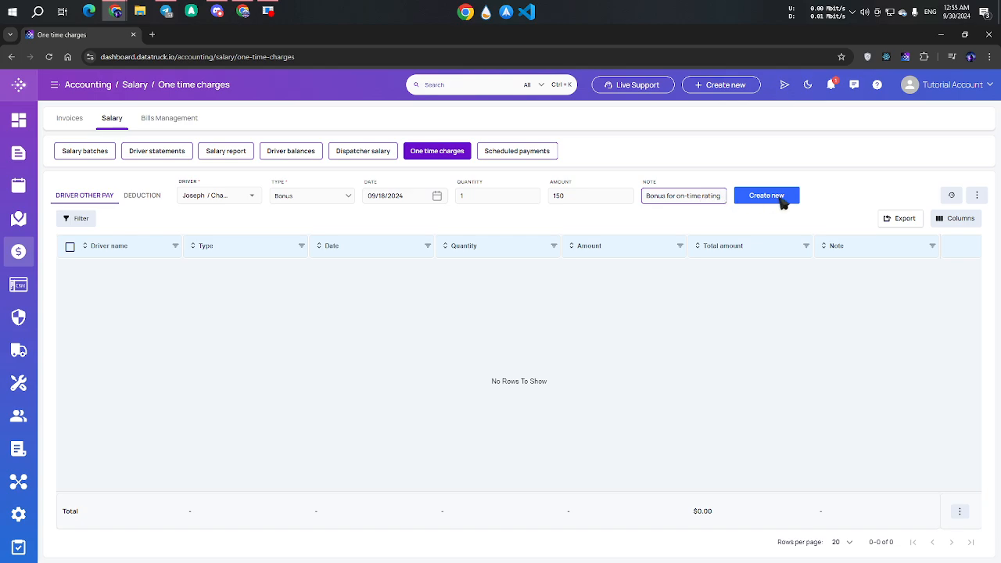
click(766, 196)
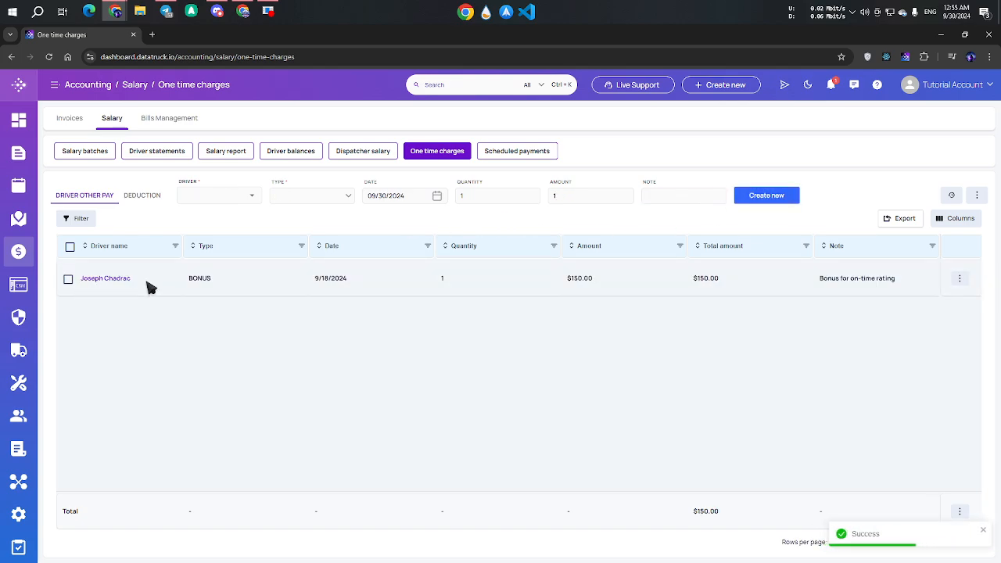
drag(559, 286, 618, 288)
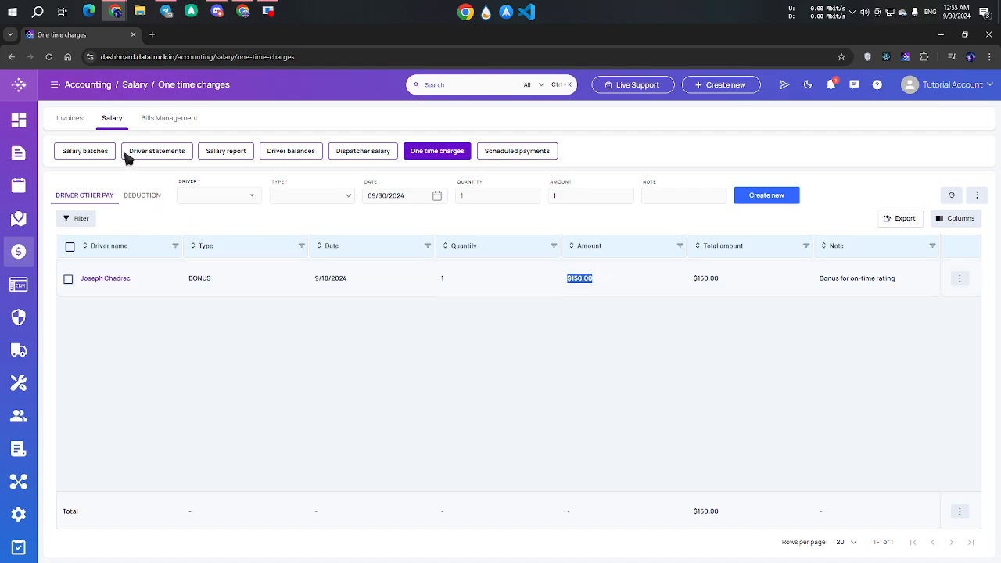
Open the company driver's settlement ST-000005 in salary batch SB-000002 and look over its sections
click(99, 153)
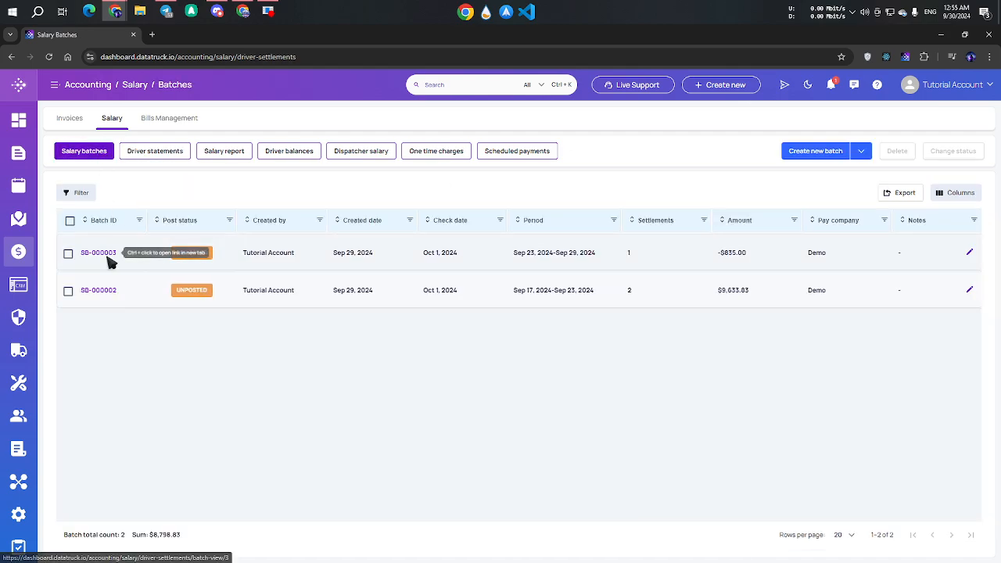
click(96, 292)
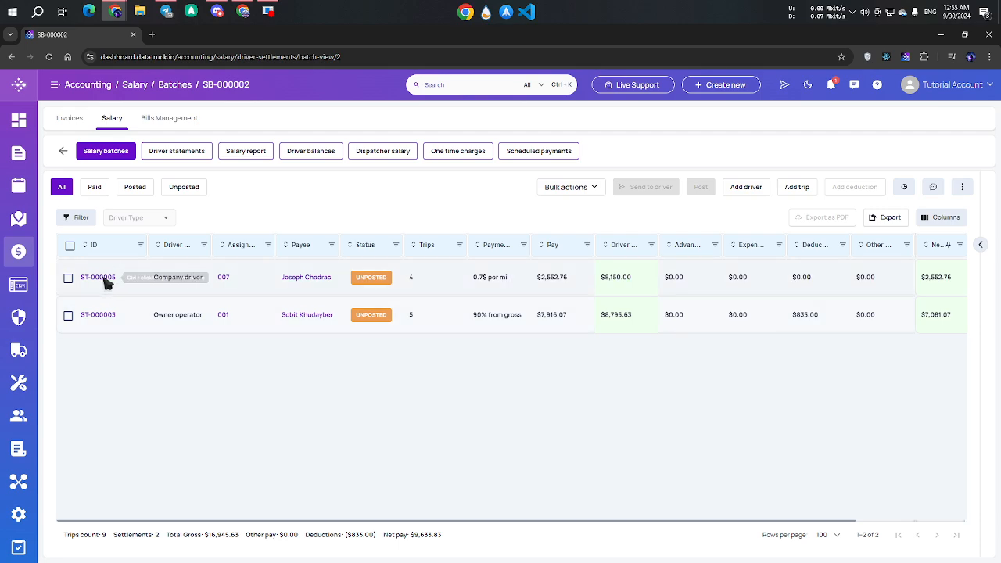
click(98, 278)
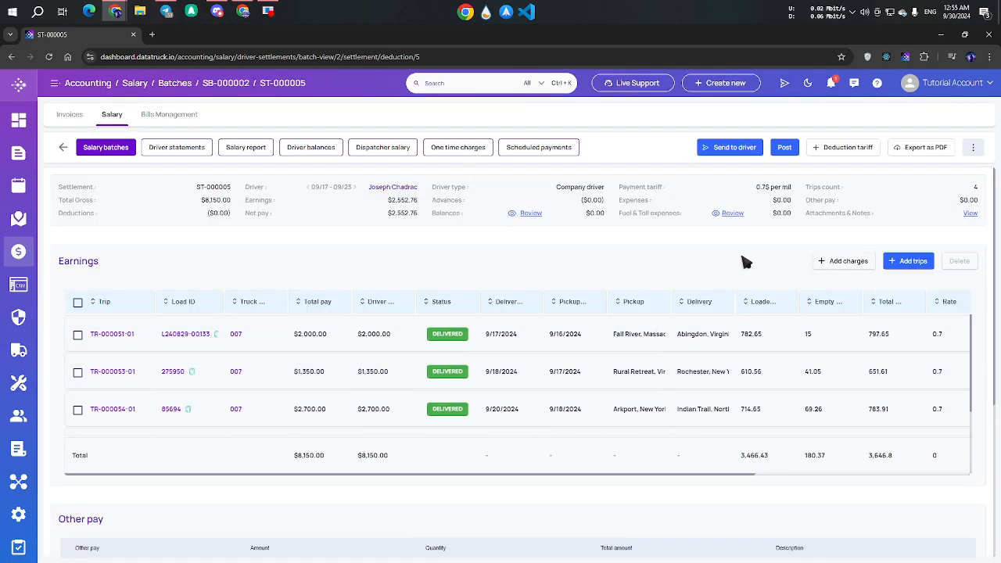
scroll(250, 384, down, 5)
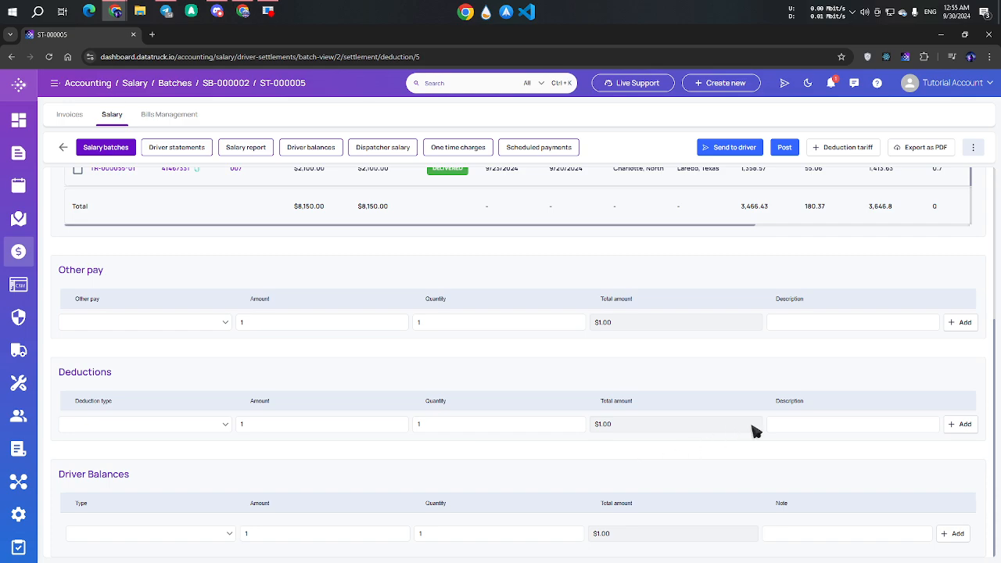
scroll(753, 431, up, 3)
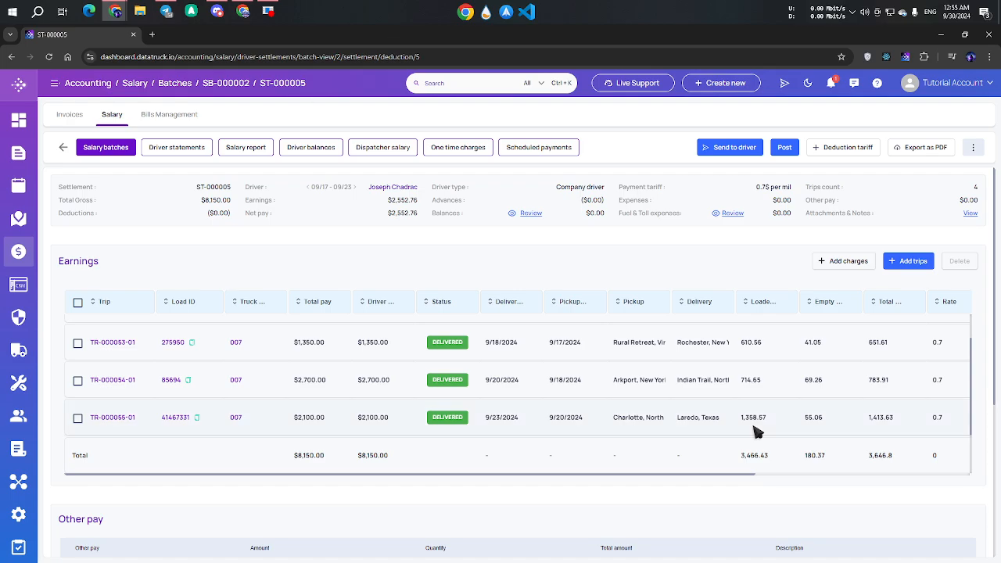
Add the $150.00 one-time bonus charge to the settlement and check its entry under Other pay
click(845, 261)
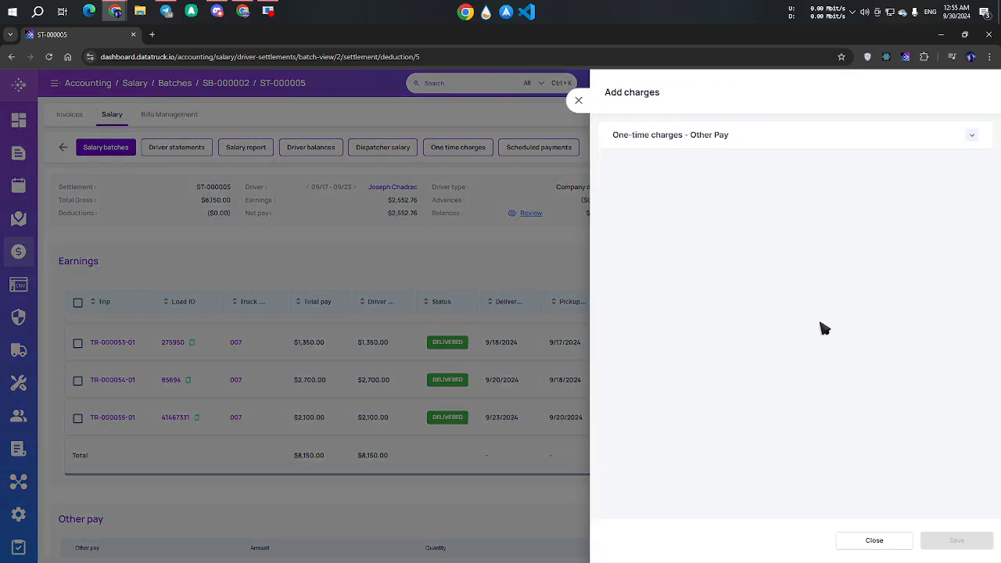
click(974, 136)
click(623, 199)
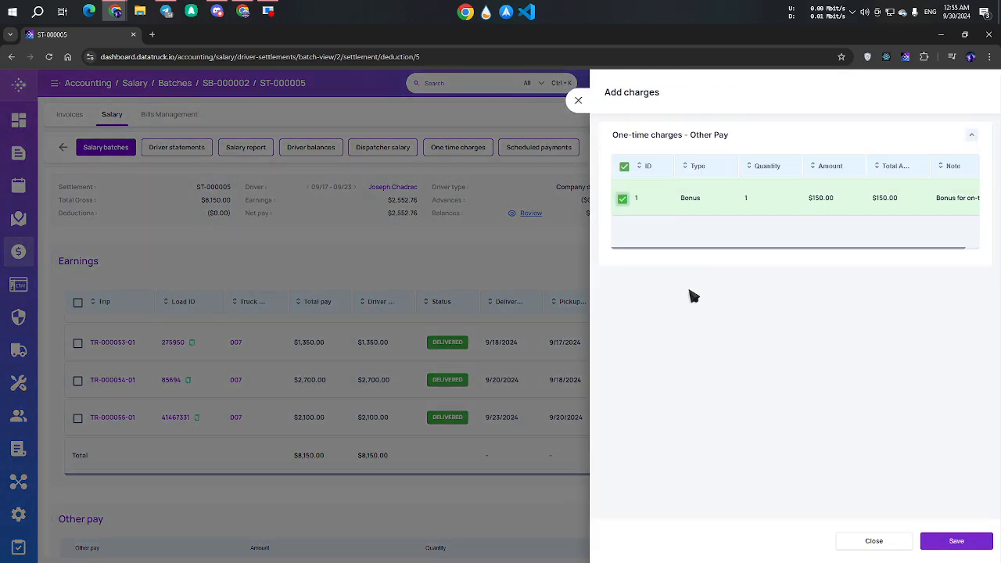
click(969, 541)
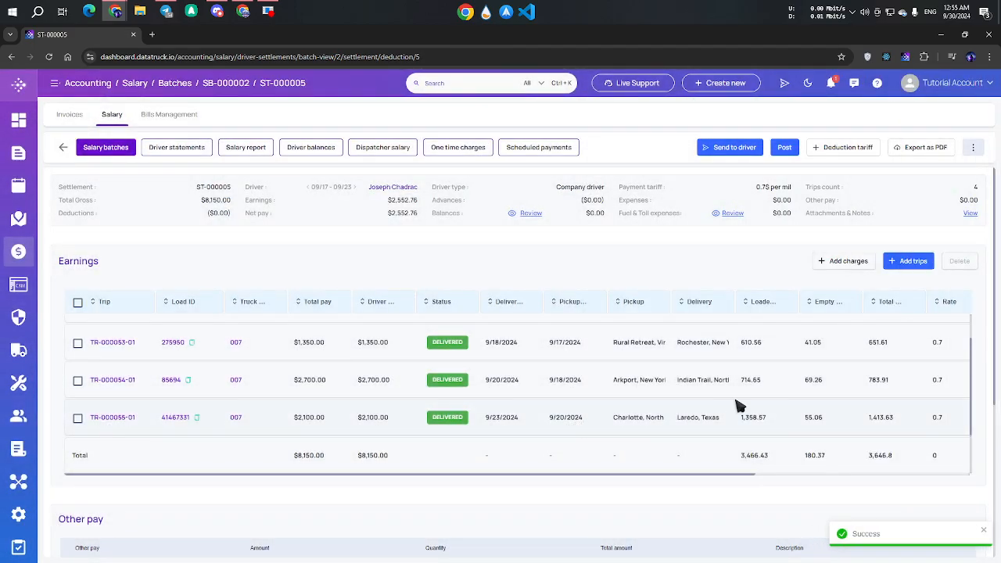
scroll(398, 397, down, 4)
drag(75, 296, 864, 299)
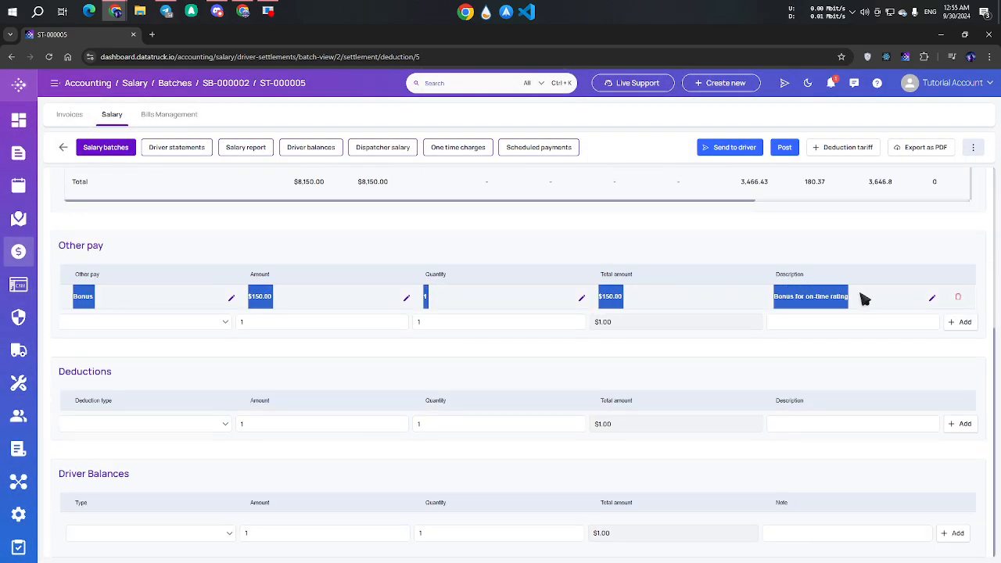
scroll(848, 331, up, 5)
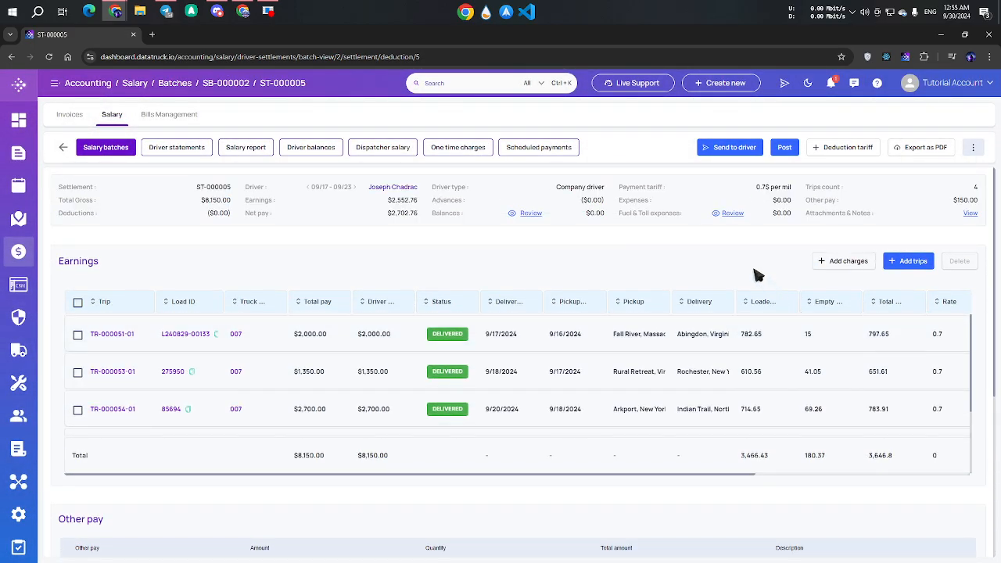
scroll(758, 275, down, 5)
Check the one time charges for pending driver other pay and deduction entries
click(454, 149)
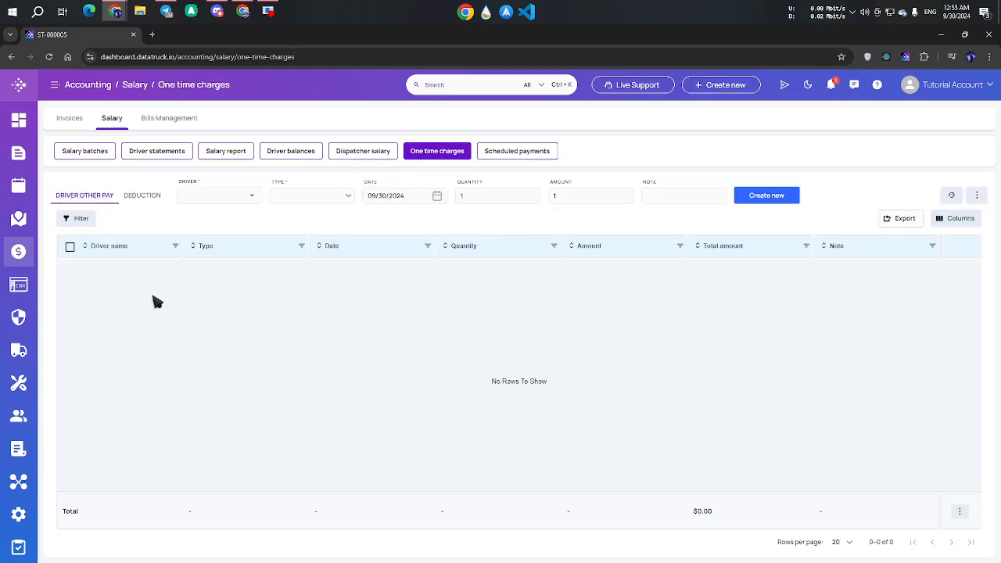
click(142, 196)
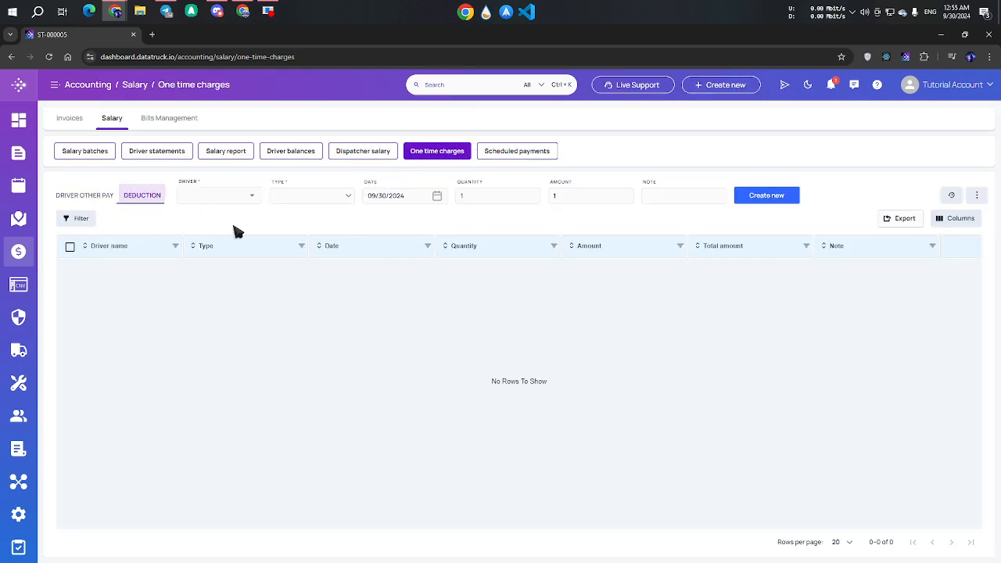
click(86, 198)
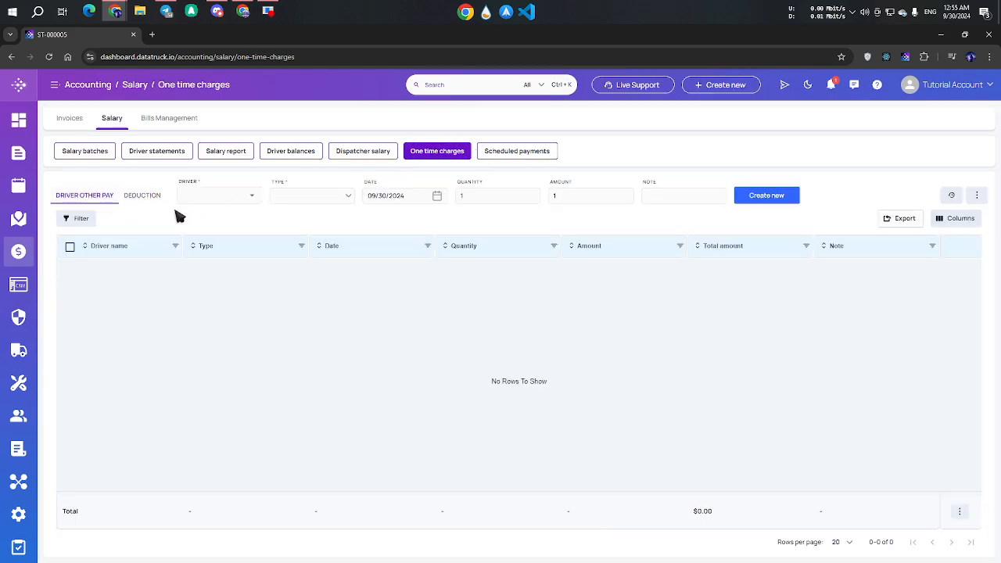
Reopen settlement ST-000005 from the driver statements and delete the bonus from its Other pay
click(158, 151)
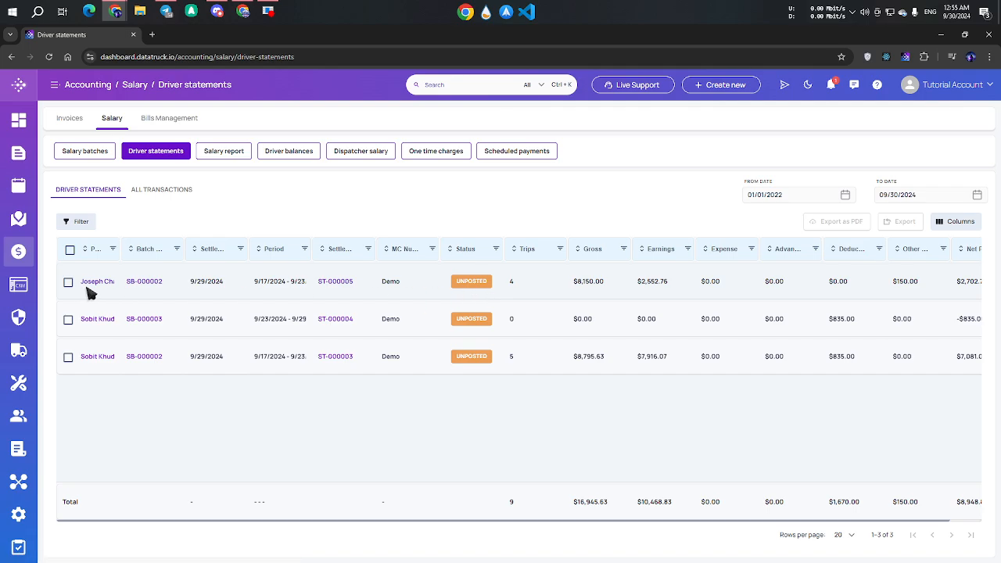
click(349, 285)
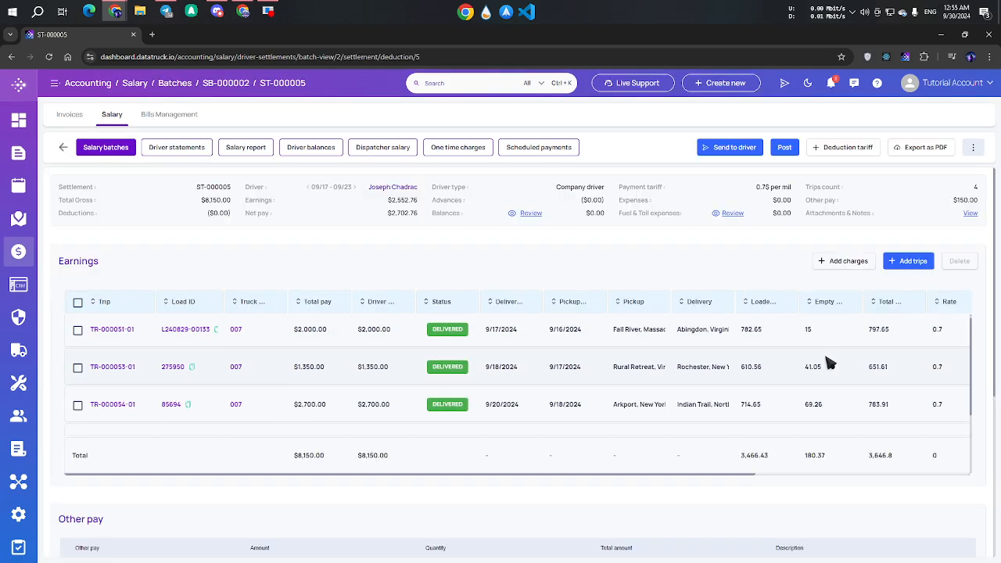
scroll(972, 480, down, 3)
click(958, 362)
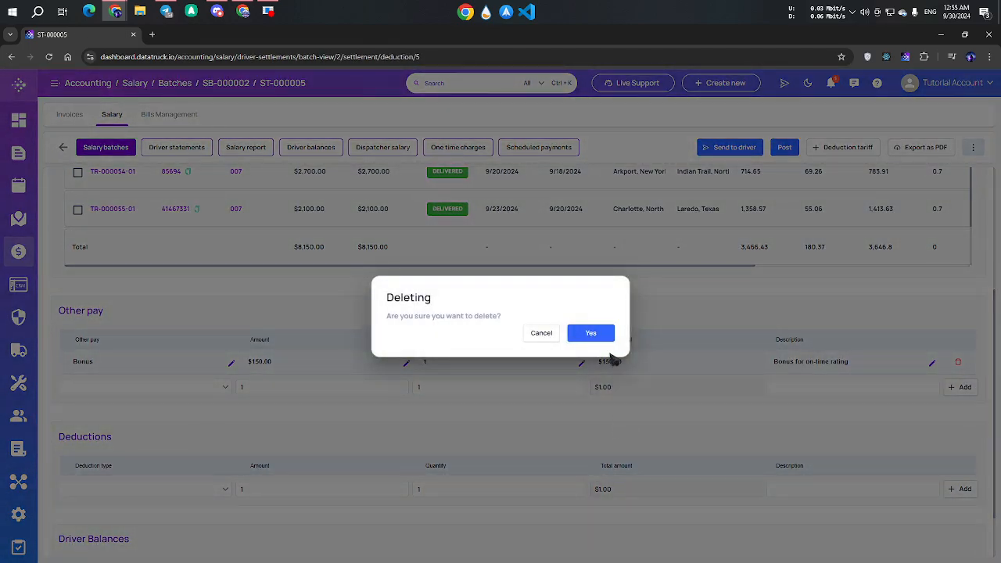
click(599, 335)
Check the one time charges, reopen settlement ST-000005 from the driver statements and look over its Other pay section
click(470, 146)
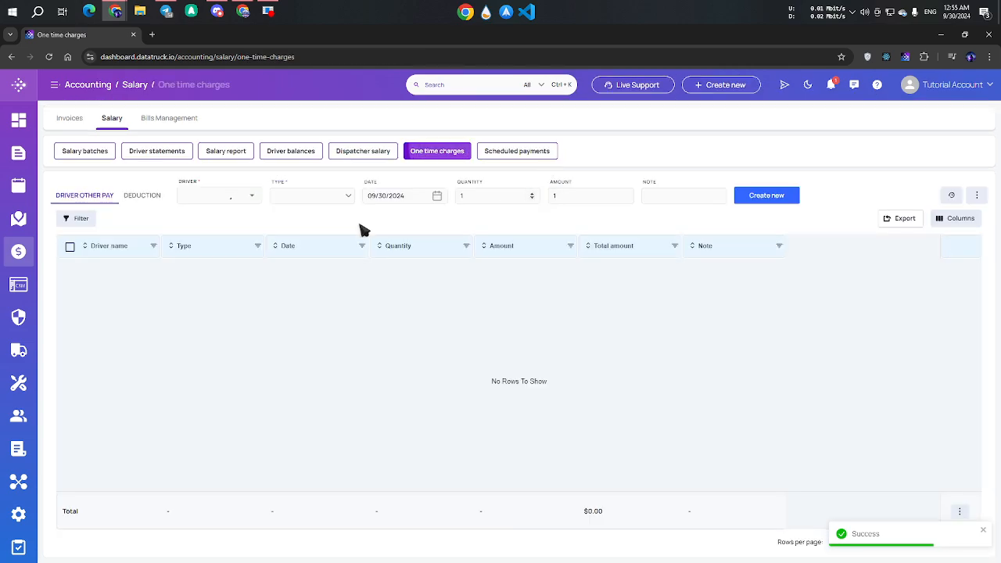
click(78, 151)
click(153, 153)
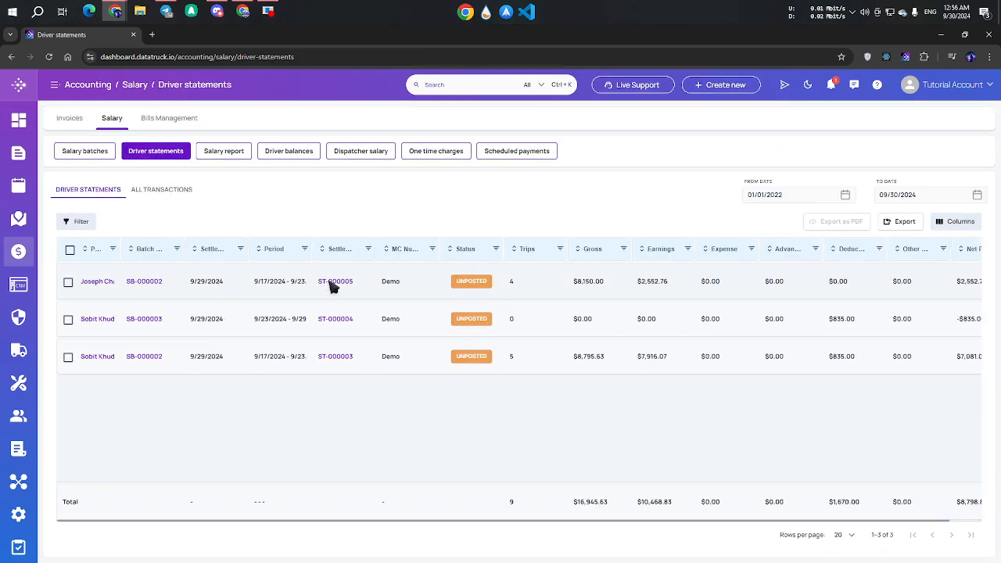
click(331, 283)
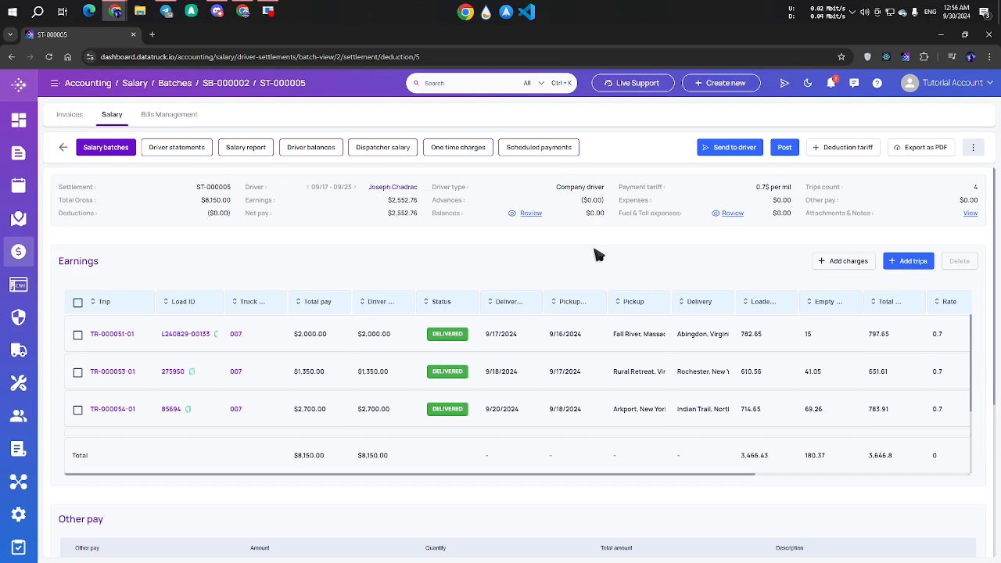
scroll(623, 253, down, 2)
scroll(720, 295, down, 1)
scroll(777, 320, up, 1)
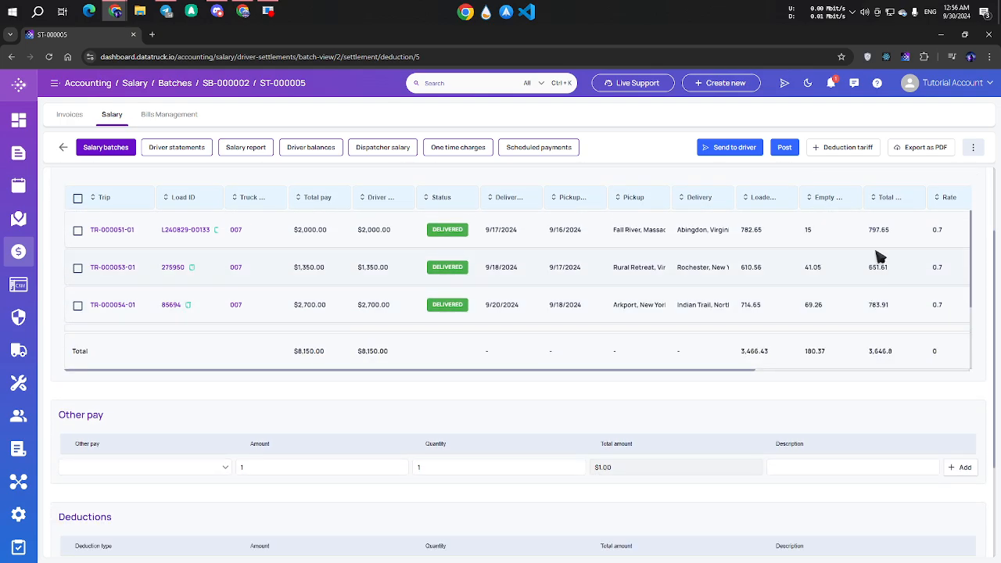
scroll(880, 256, up, 2)
Include the one-time bonus of $150.00 in the settlement from the available other pay charges and review the settlement
click(848, 262)
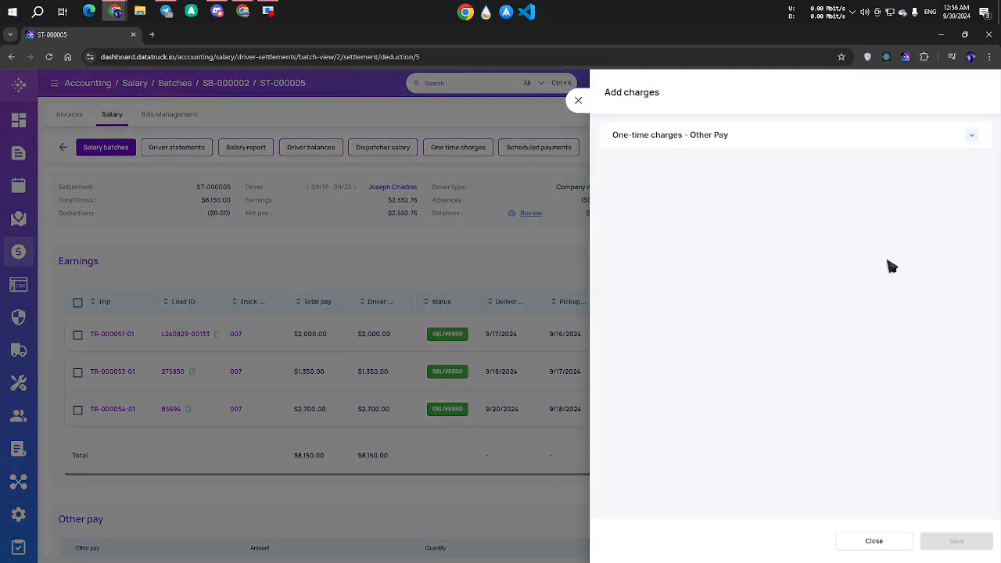
click(972, 136)
click(623, 199)
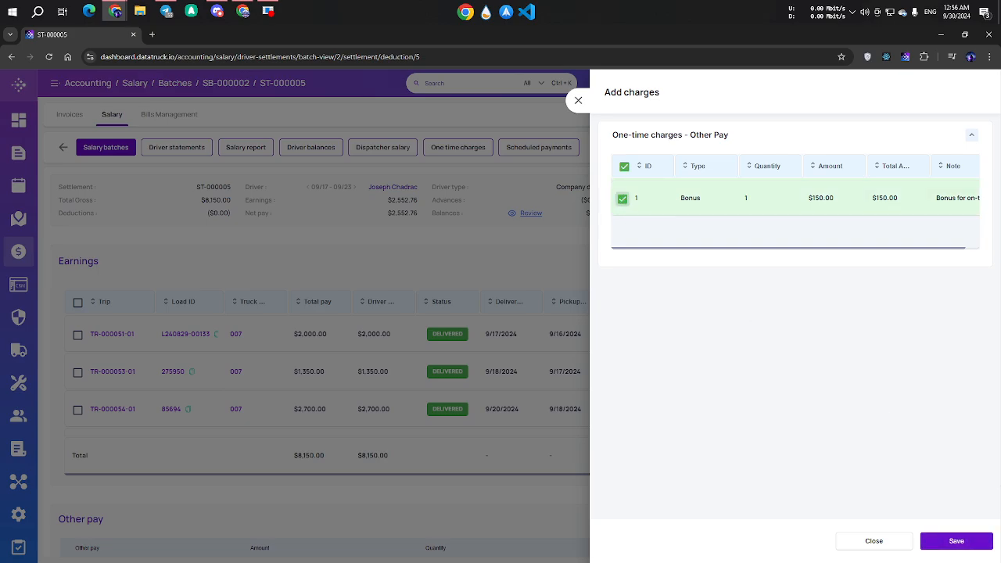
click(959, 542)
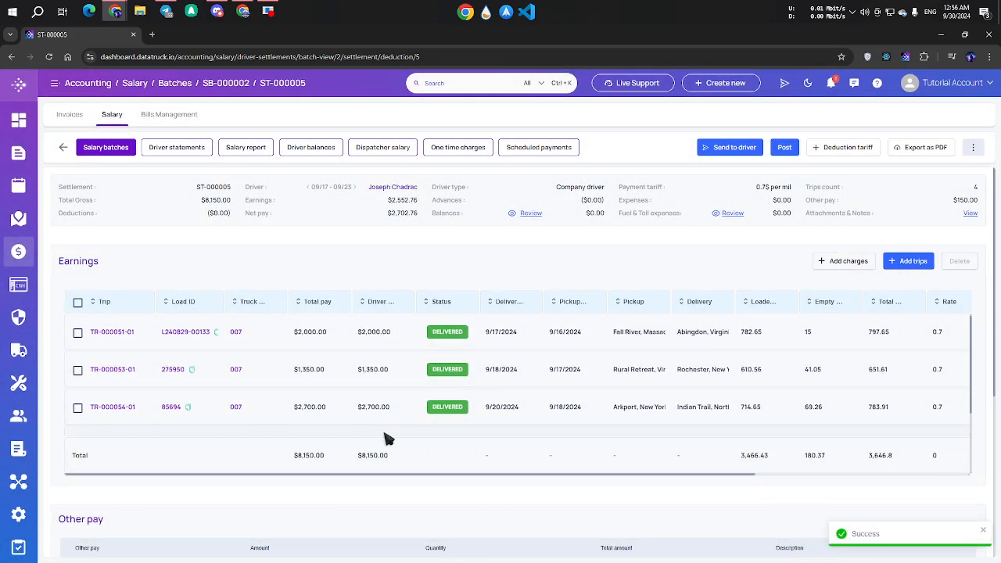
scroll(211, 458, down, 2)
scroll(424, 441, down, 4)
scroll(552, 391, up, 4)
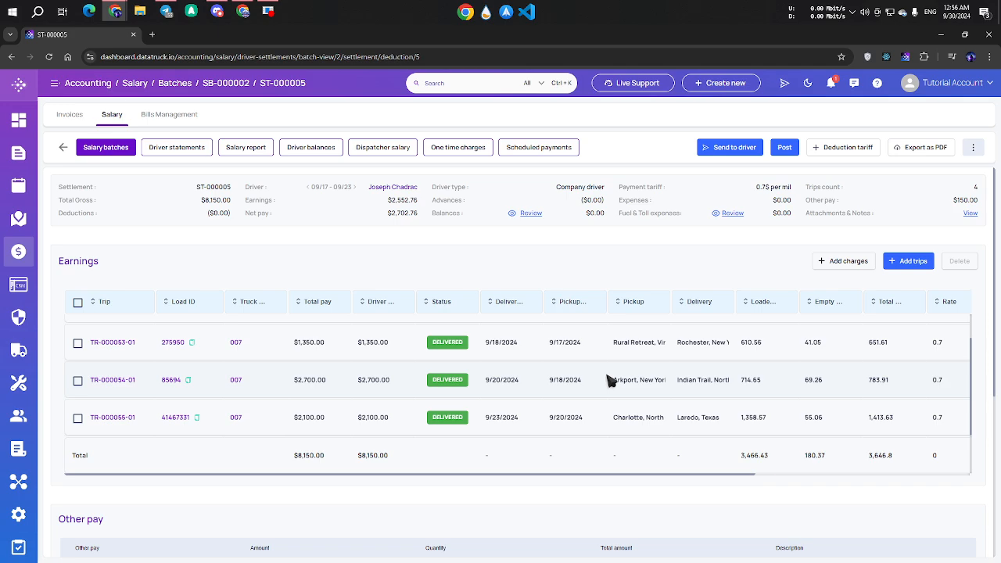
Open the settlement's PDF export in web view, examine its company details, statement dates and pay summary, and return to the settlement
click(920, 147)
click(914, 192)
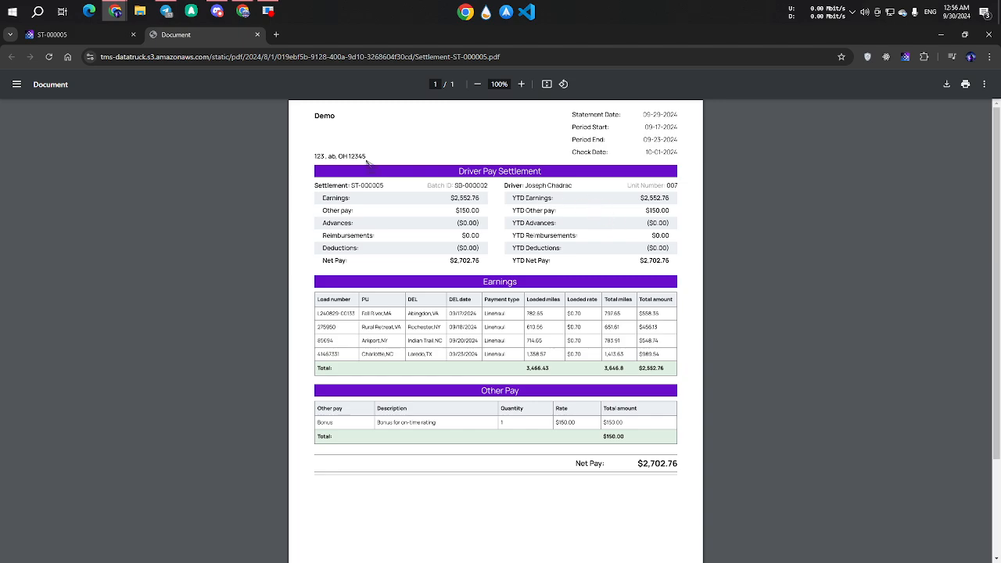
drag(323, 123, 354, 120)
drag(326, 157, 382, 166)
drag(572, 117, 673, 118)
drag(573, 128, 679, 142)
drag(572, 154, 679, 154)
drag(322, 185, 667, 264)
click(668, 264)
key(ctrl+shift+Tab)
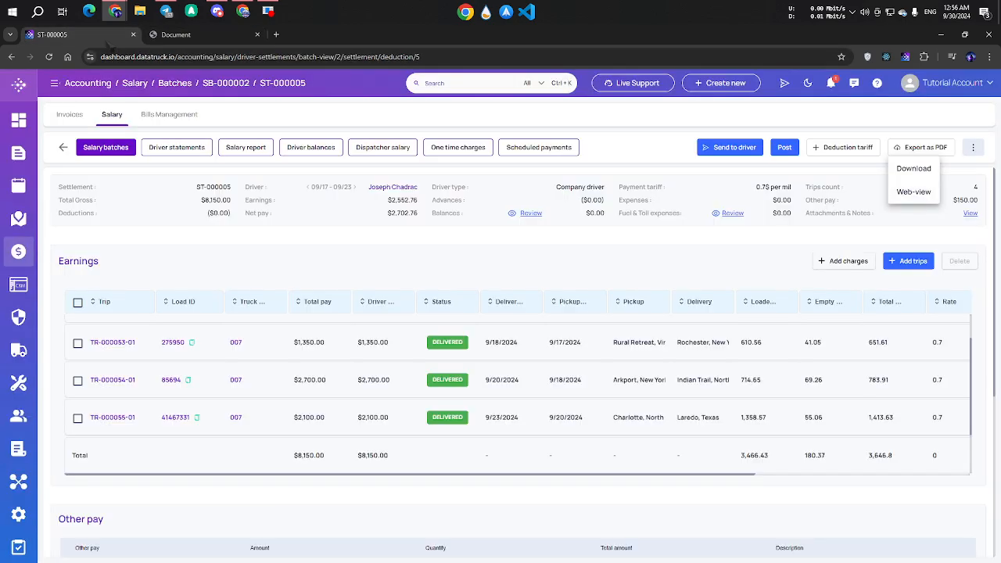